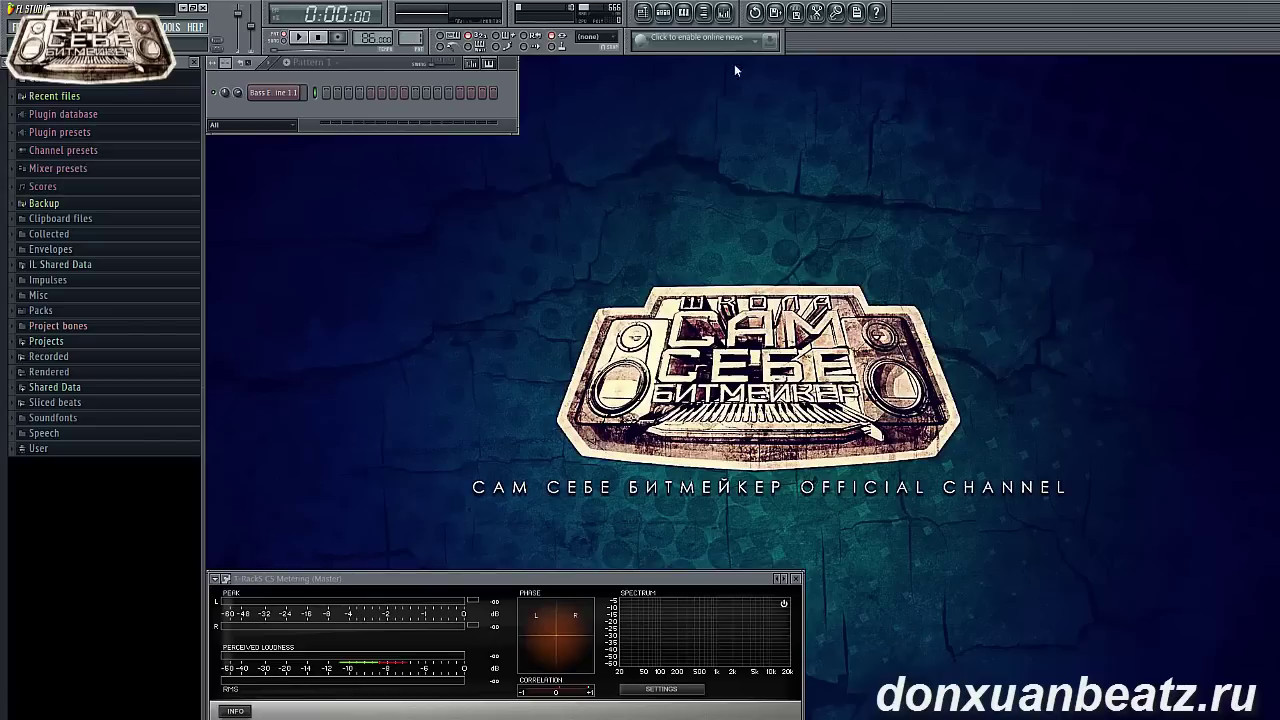
# Open the Bass Engine 1.1 channel's Beat Machine plugin with the 4-Klinik kit, audition its lowest C key, and close it.
pyautogui.click(270, 93)
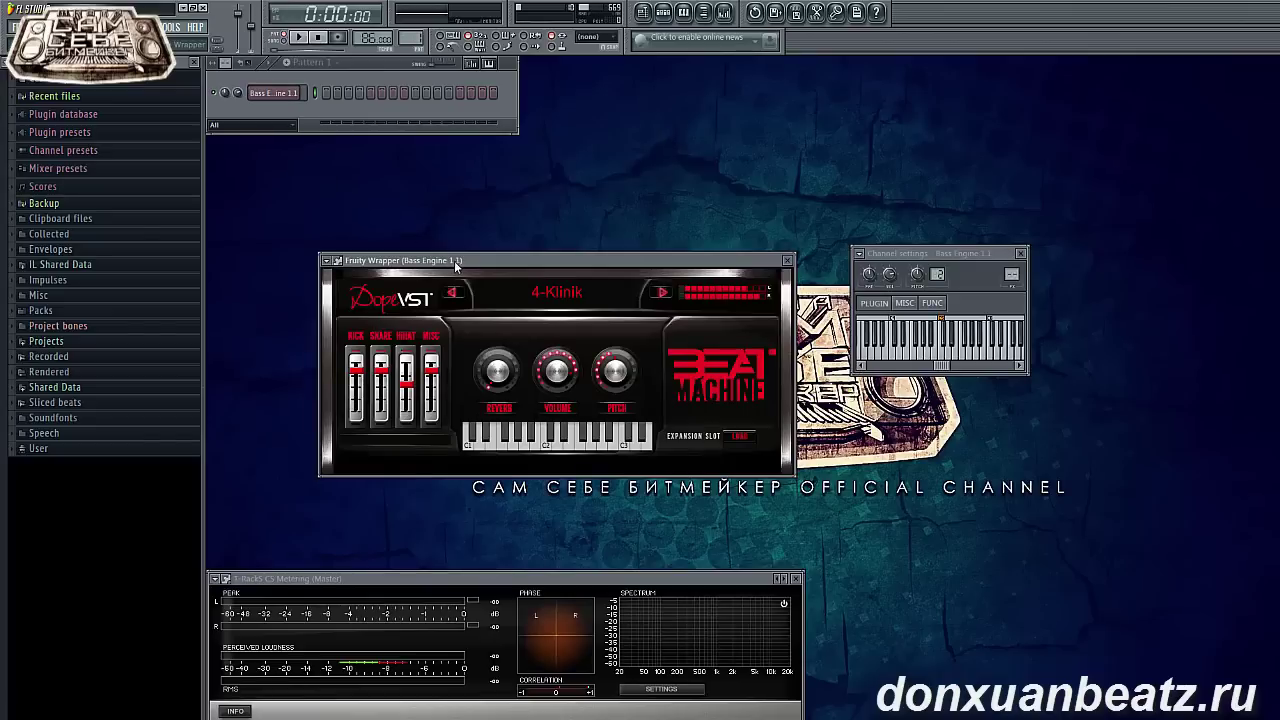
pyautogui.moveTo(454, 260); pyautogui.dragTo(447, 208)
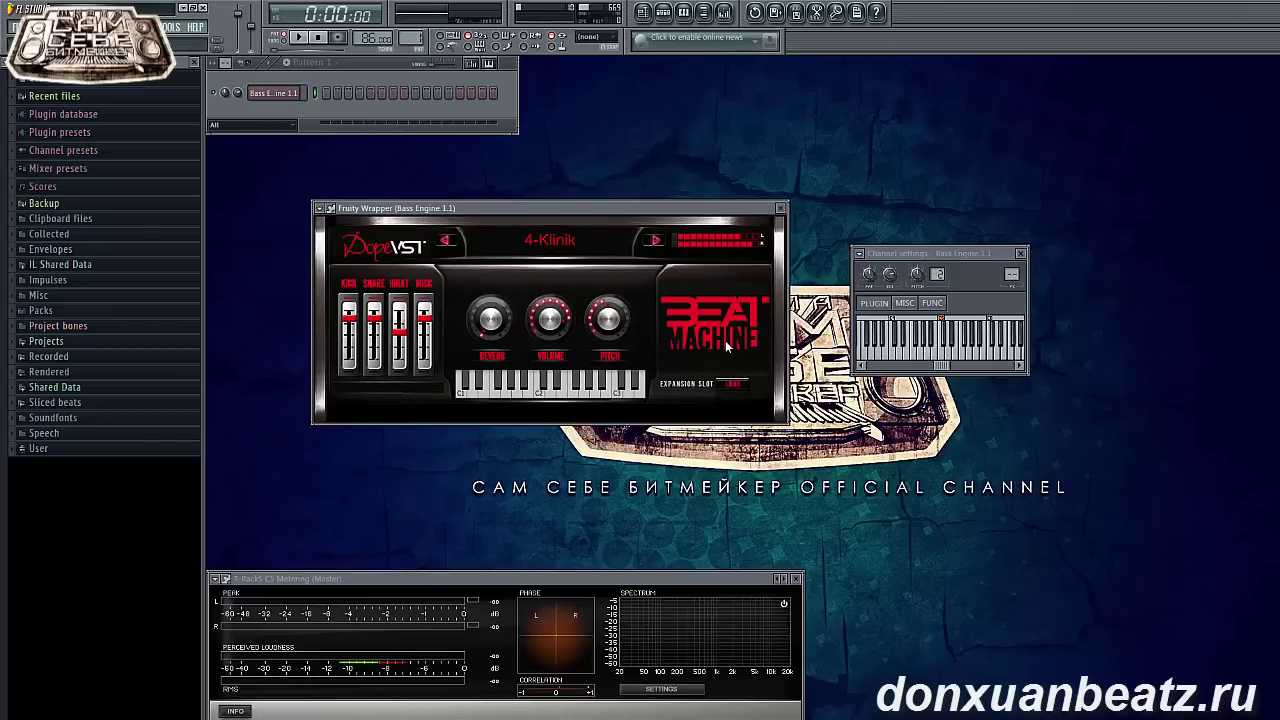
pyautogui.moveTo(598, 209); pyautogui.dragTo(602, 169)
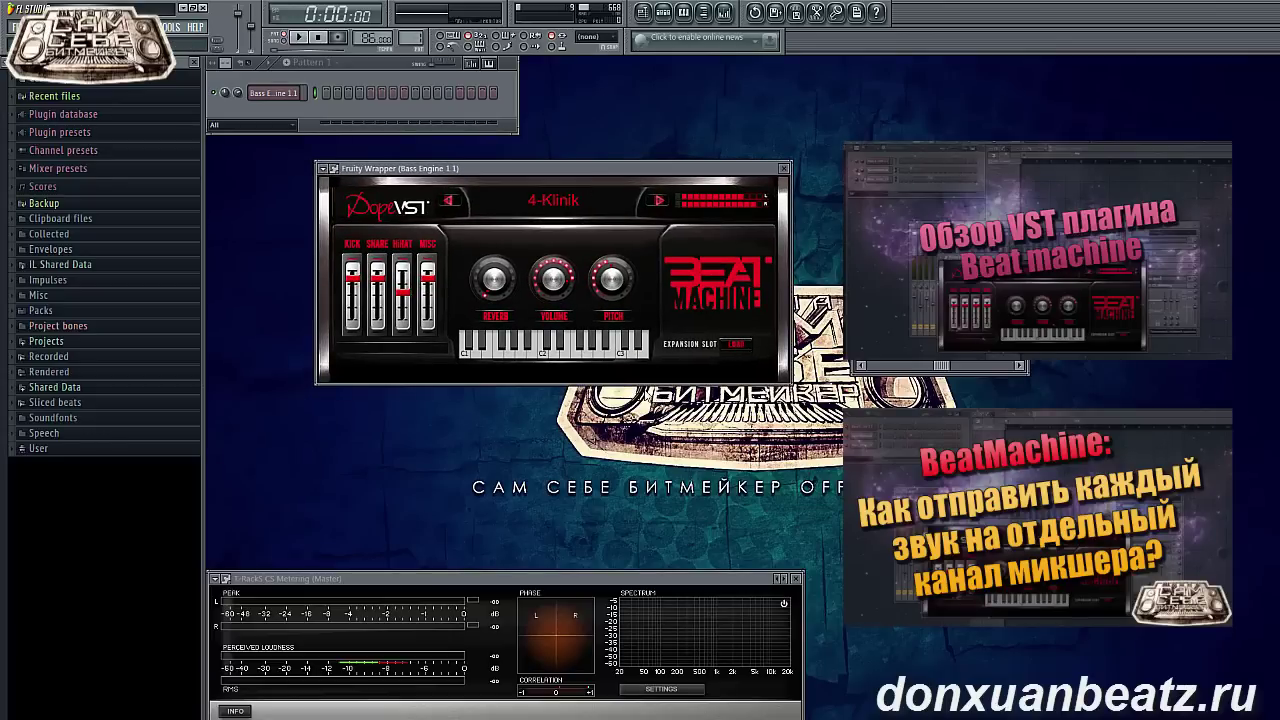
pyautogui.click(463, 347)
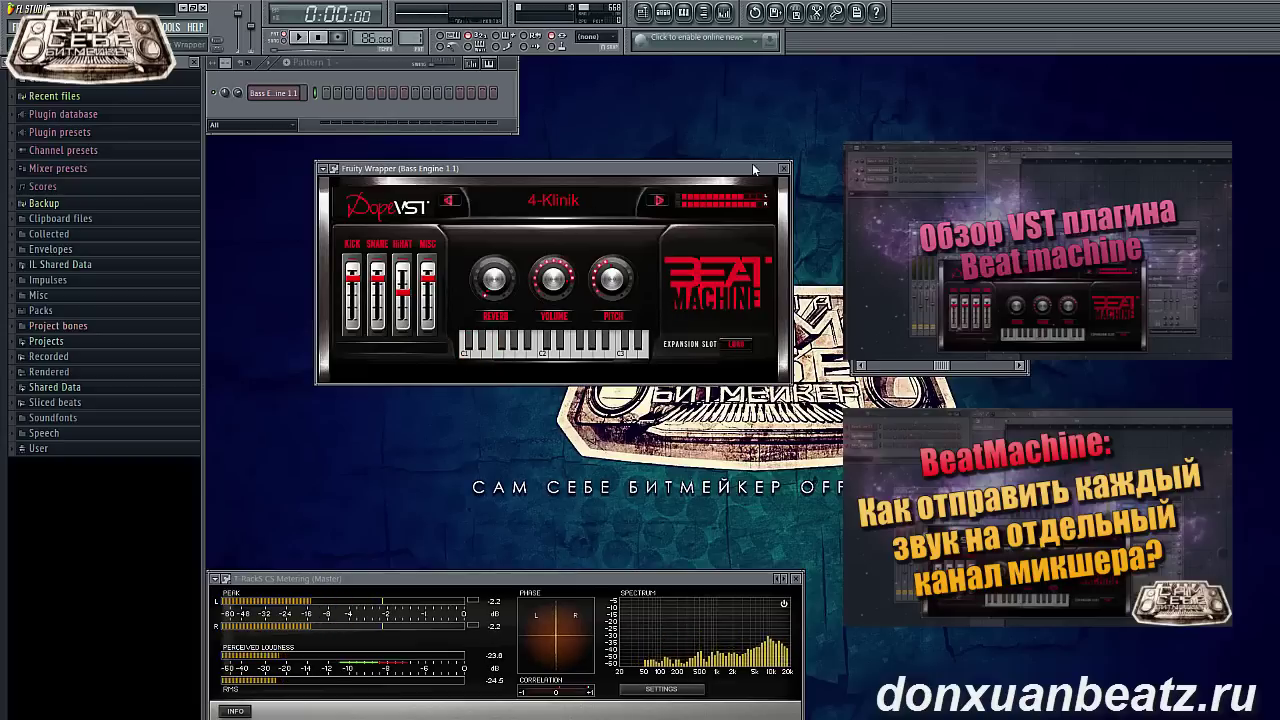
pyautogui.click(783, 168)
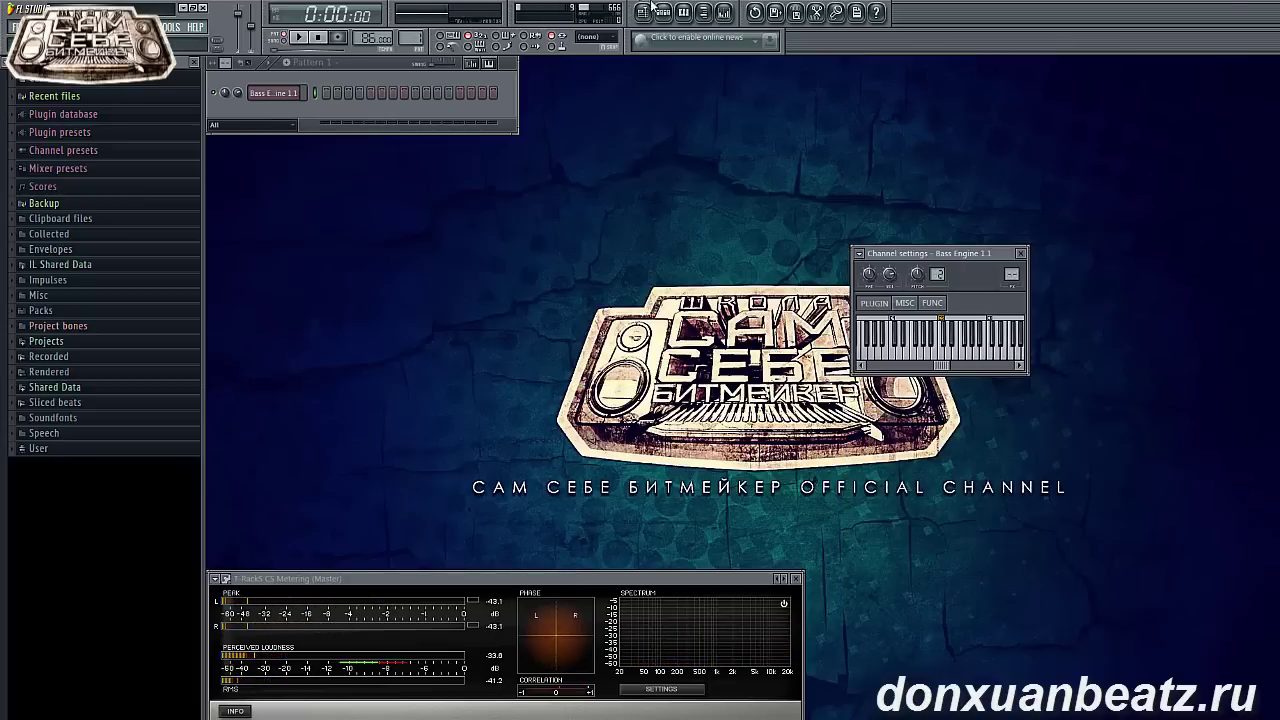
# Open the piano roll for the Bass Engine 1.1 channel and set its snap to Line.
pyautogui.click(683, 13)
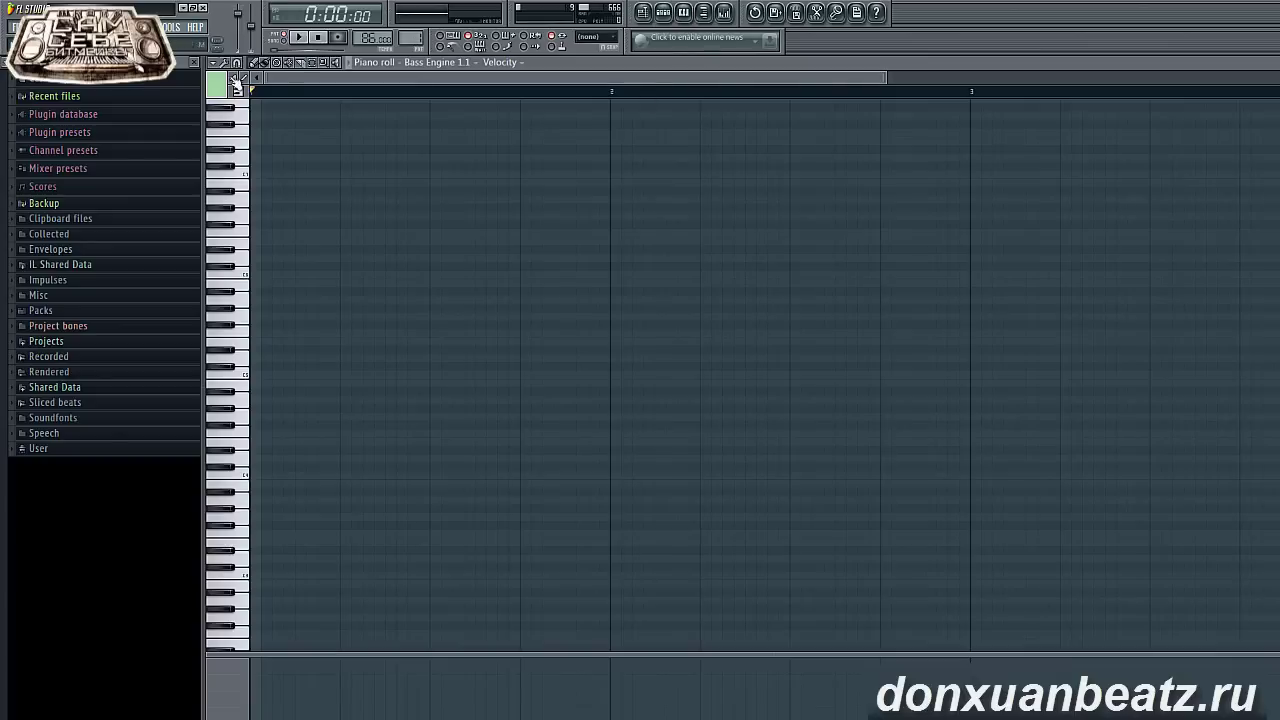
pyautogui.click(236, 82)
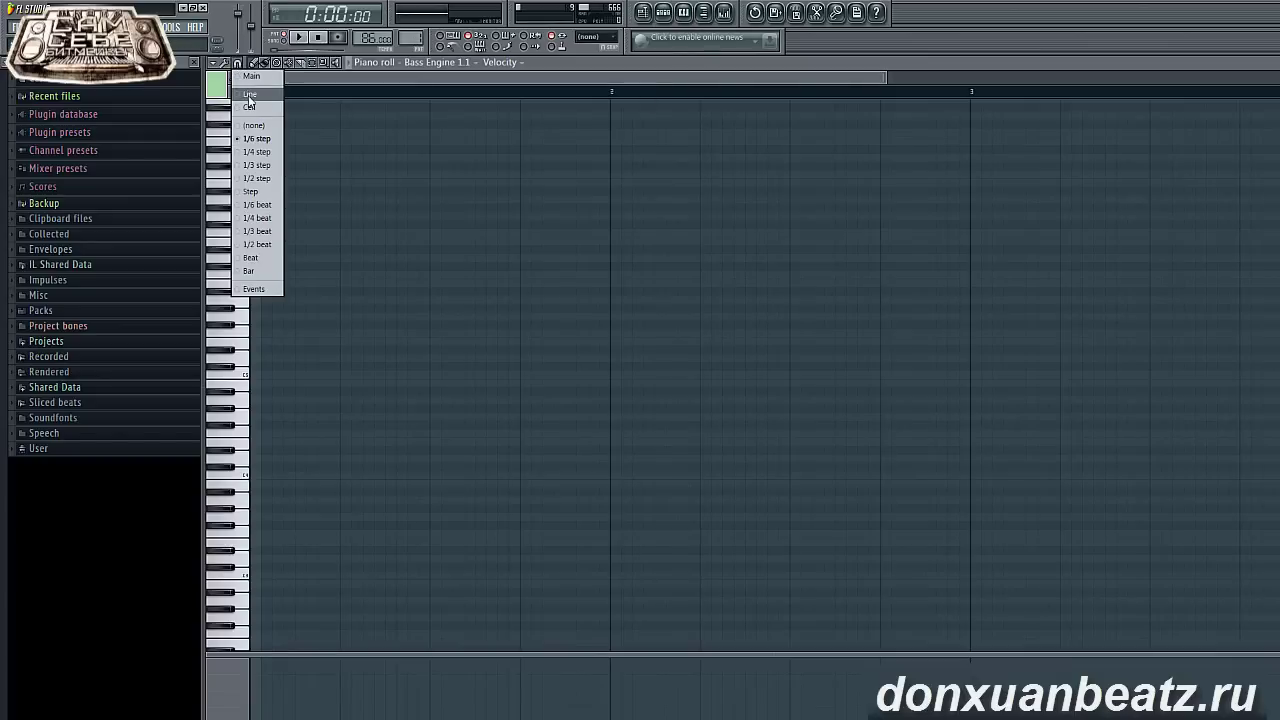
pyautogui.click(249, 95)
pyautogui.scroll(1, 242, 490)
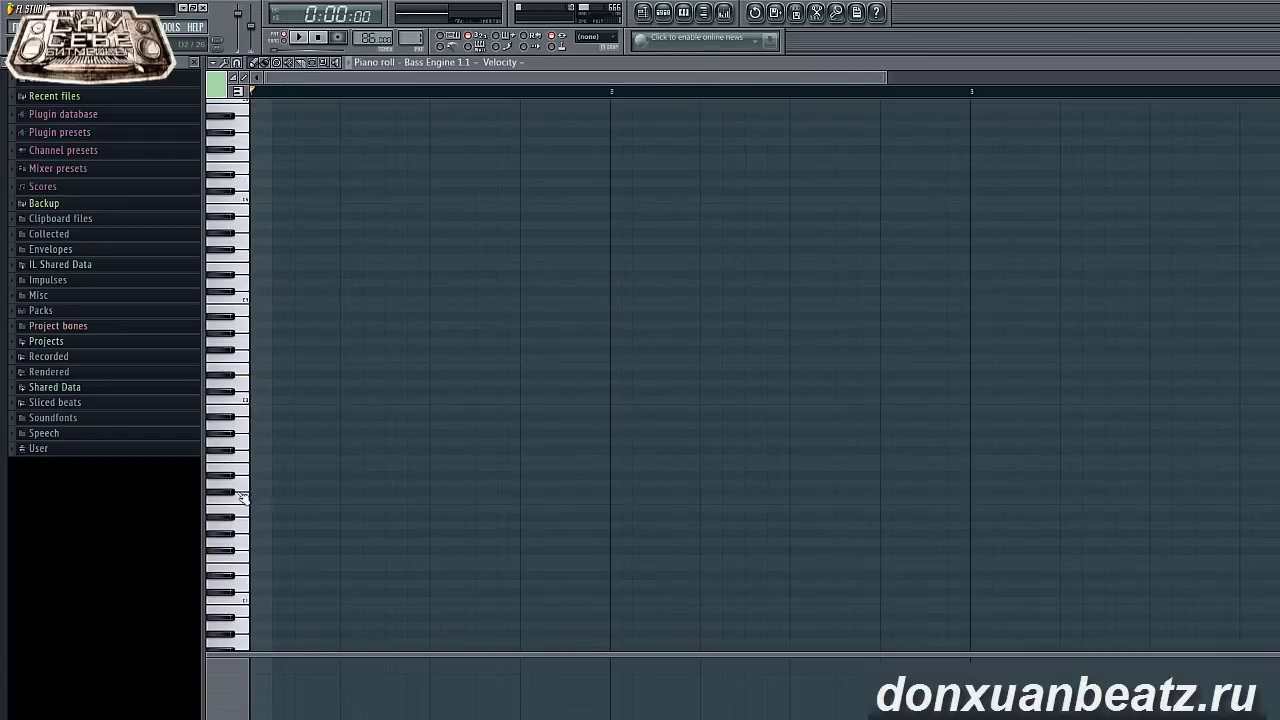
# Audition the kick and place a one-step C3 note at the start of bar 1.
pyautogui.moveTo(245, 390); pyautogui.dragTo(251, 409)
pyautogui.click(258, 401)
pyautogui.click(327, 402)
pyautogui.rightClick(326, 401)
pyautogui.scroll(2, 268, 413)
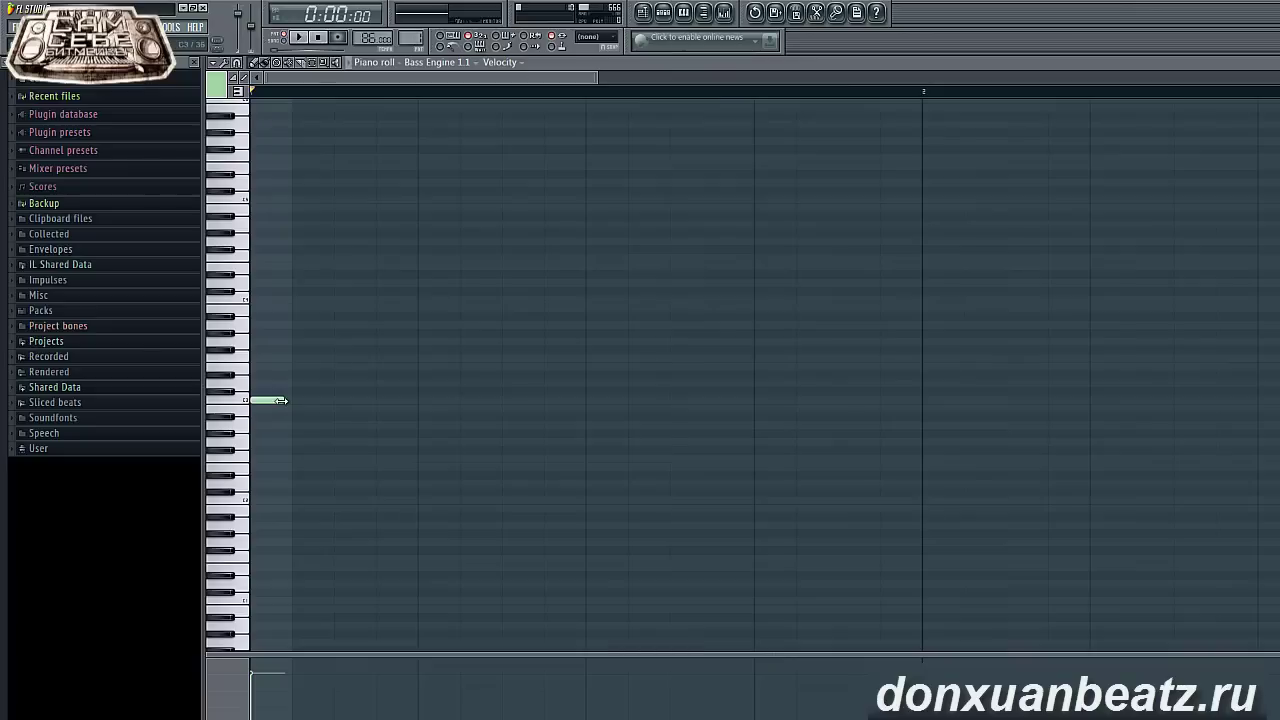
pyautogui.scroll(-3, 287, 405)
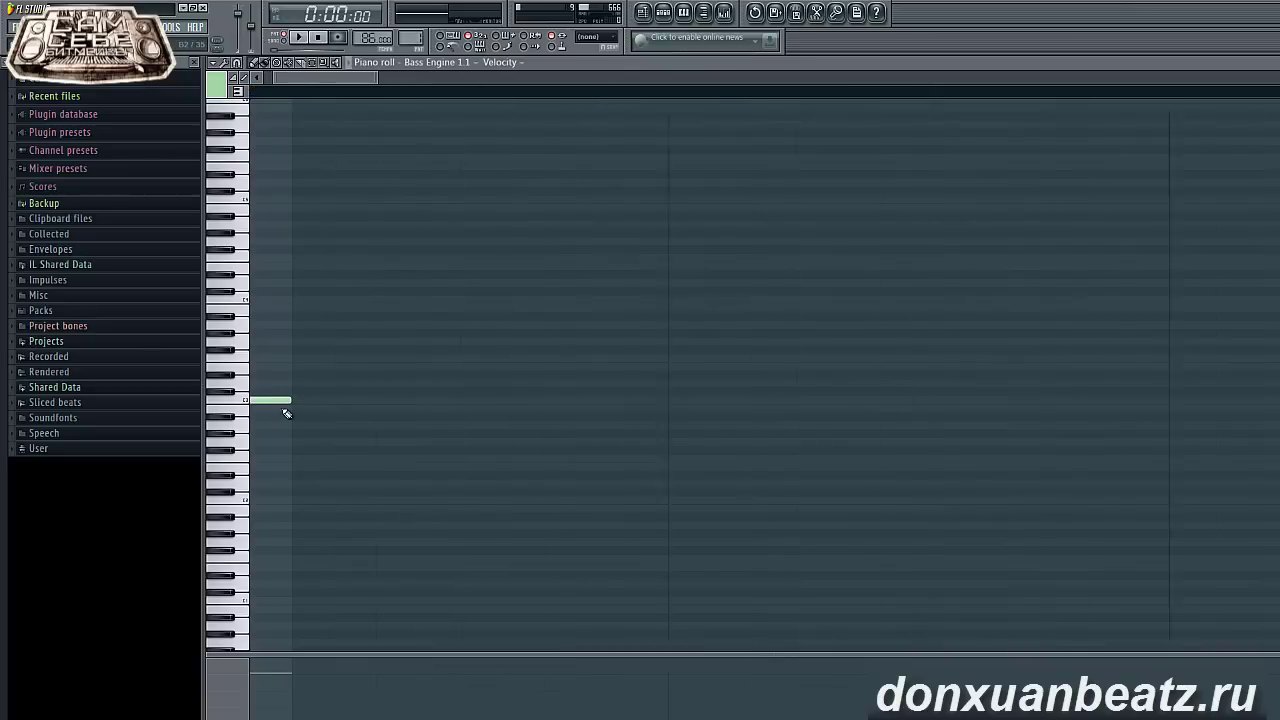
# Add C3 kicks on steps 8, 9, 12 and 15 and D3 snares on steps 5 and 13, and play the bar.
pyautogui.click(308, 400)
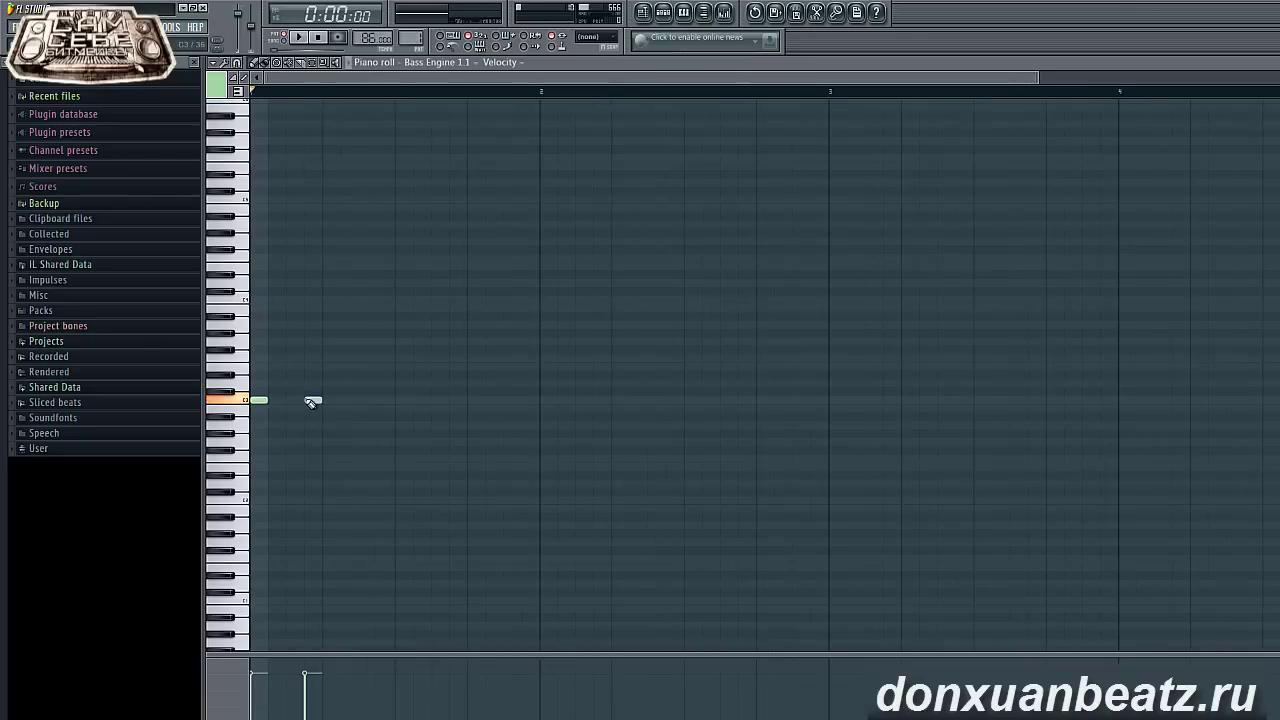
pyautogui.click(328, 383)
pyautogui.click(472, 383)
pyautogui.click(381, 400)
pyautogui.click(400, 401)
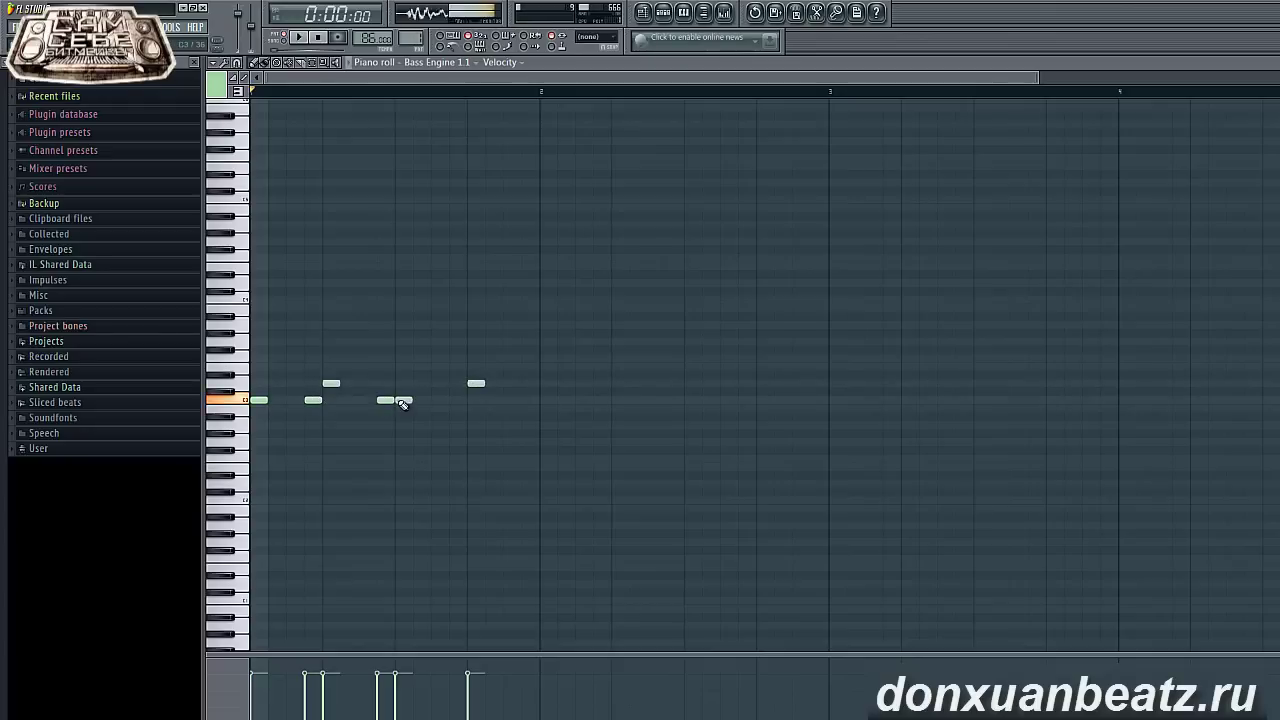
pyautogui.click(454, 402)
pyautogui.rightClick(313, 400)
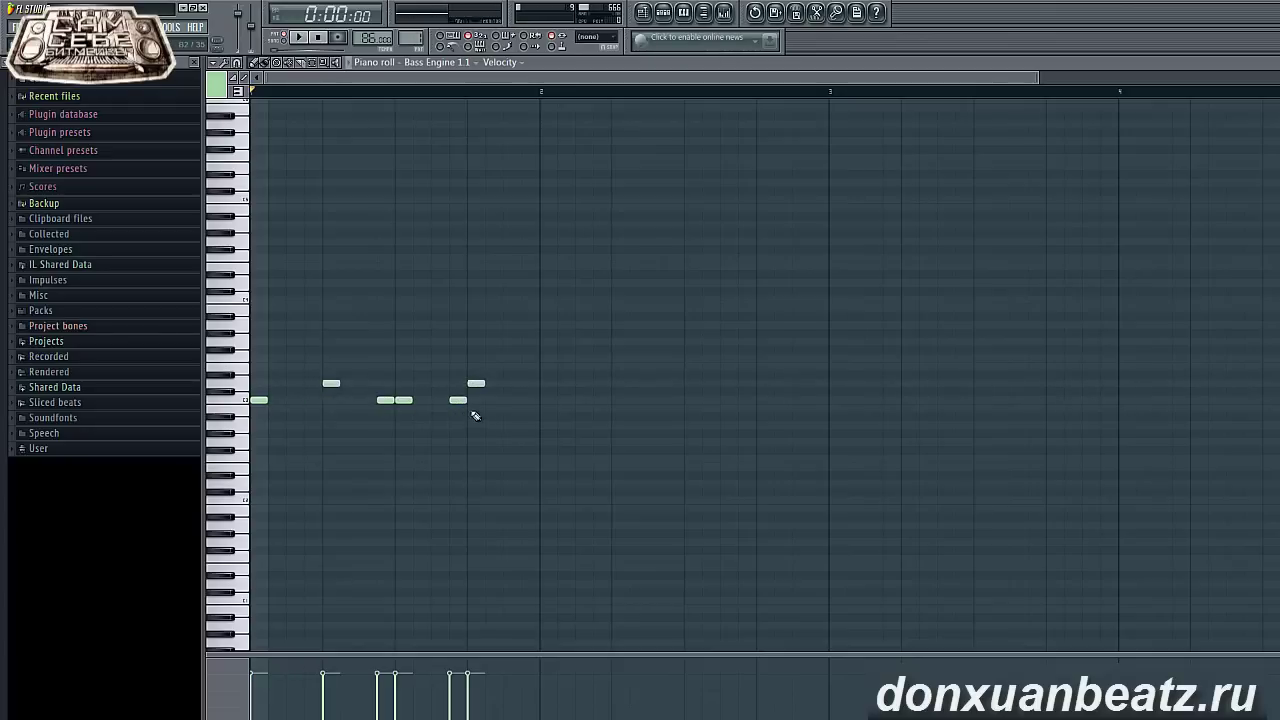
pyautogui.click(508, 401)
pyautogui.press('space')
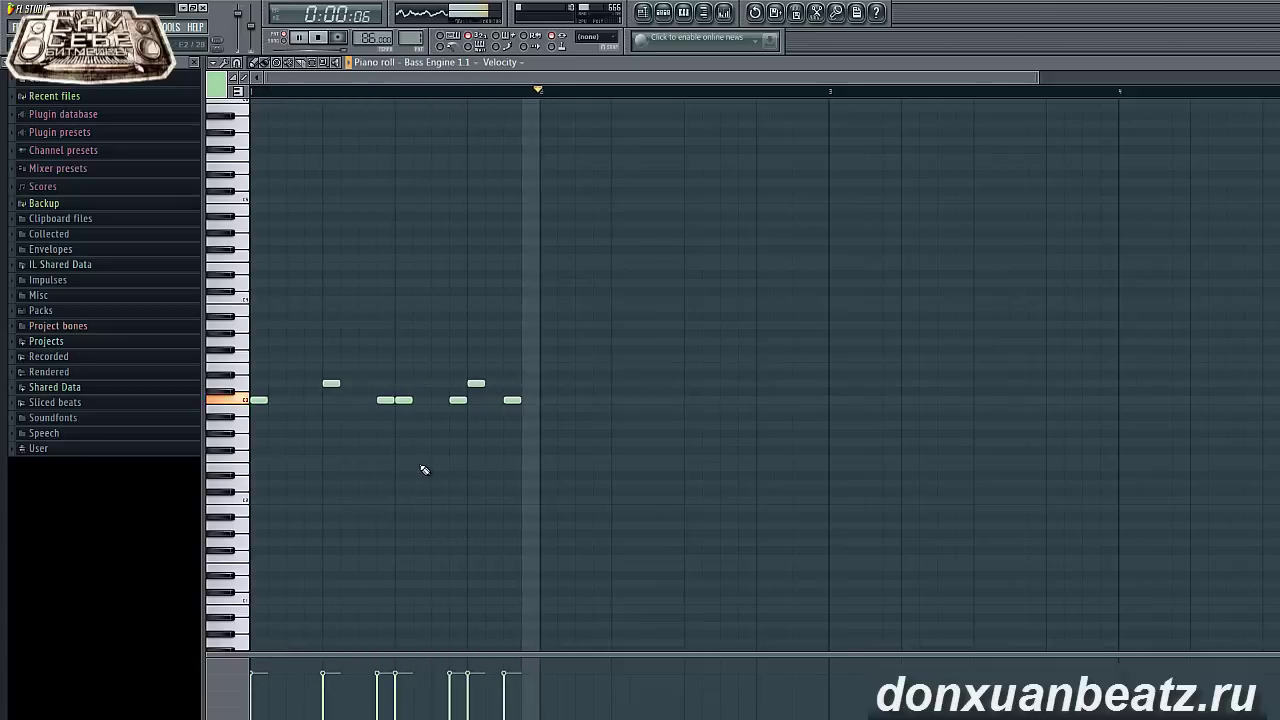
pyautogui.press('space')
# Fill bar 1 with E3 hi-hats on every second step by duplicating the first notes, and play the pattern.
pyautogui.click(257, 369)
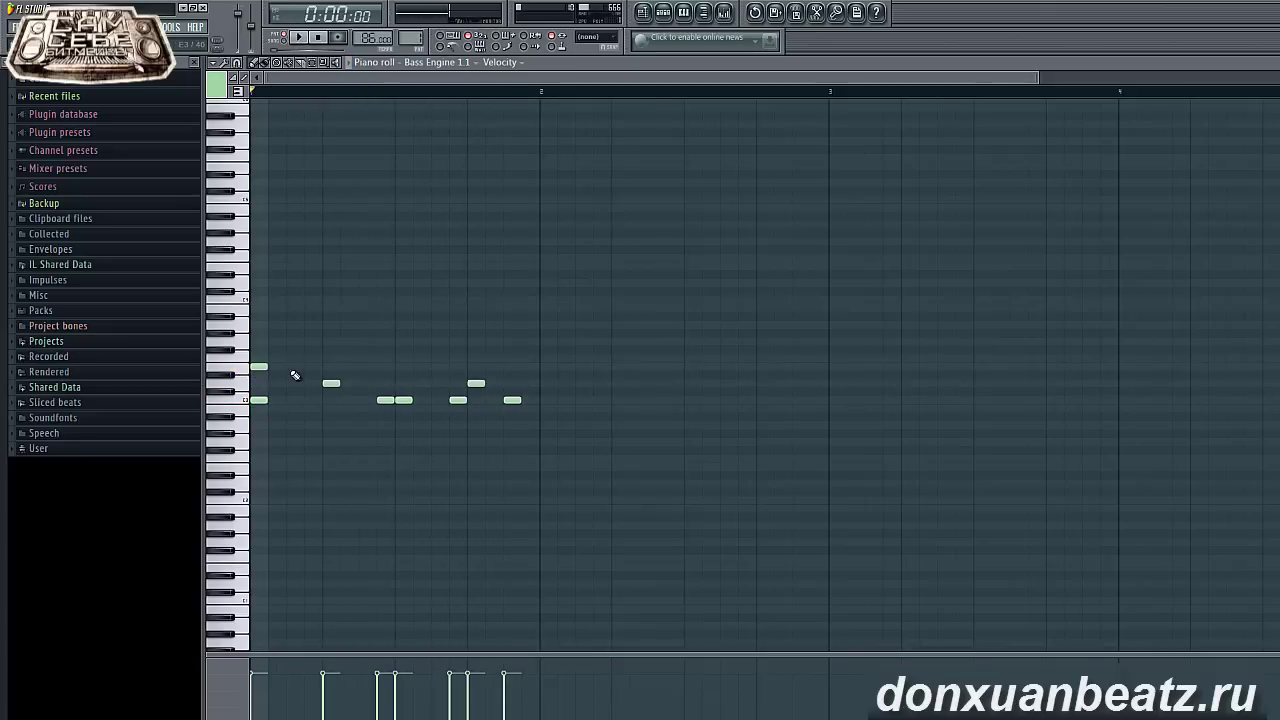
pyautogui.click(292, 370)
pyautogui.moveTo(336, 355); pyautogui.dragTo(258, 371)
pyautogui.hotkey('ctrl', 'b')
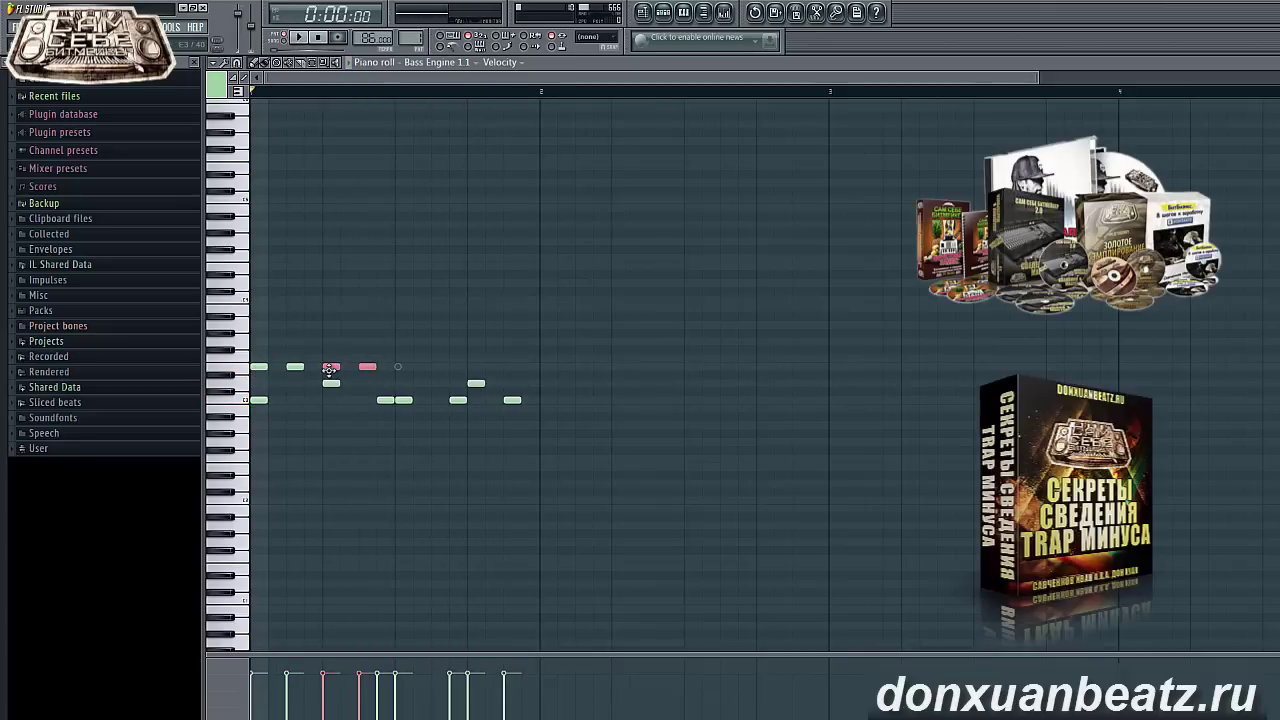
pyautogui.hotkey('ctrl', 'b')
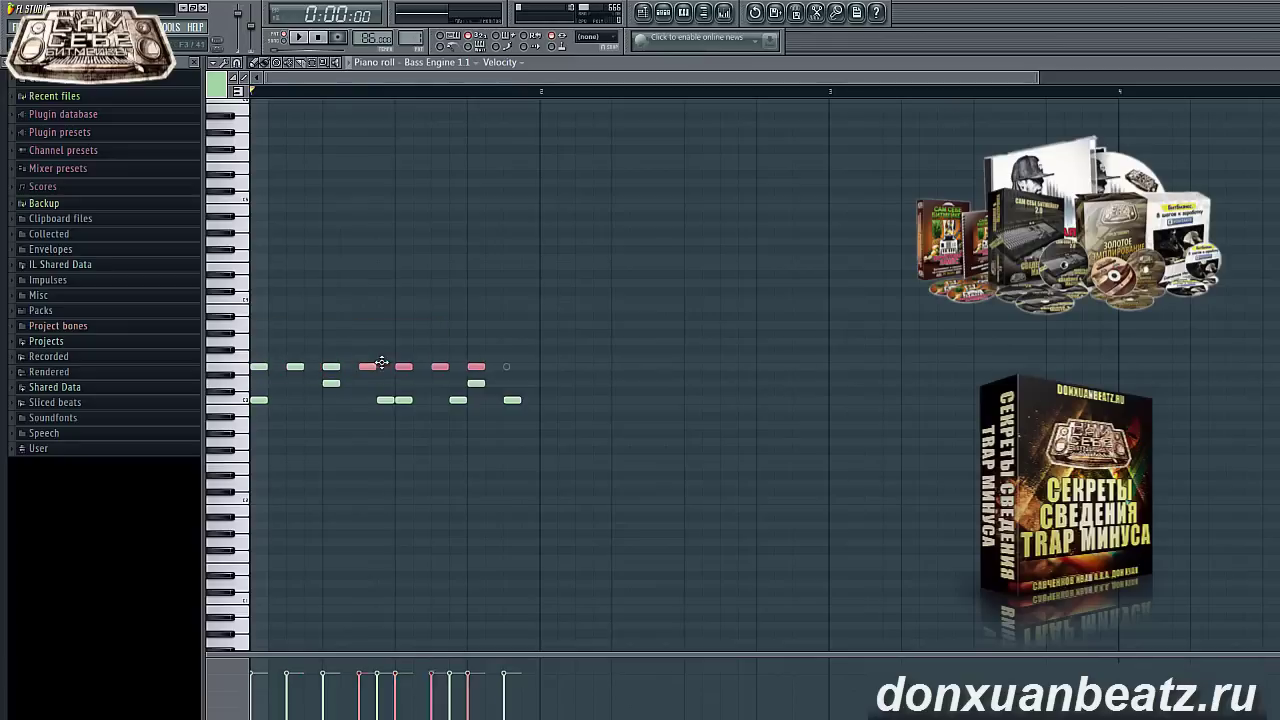
pyautogui.click(409, 330)
pyautogui.press('space')
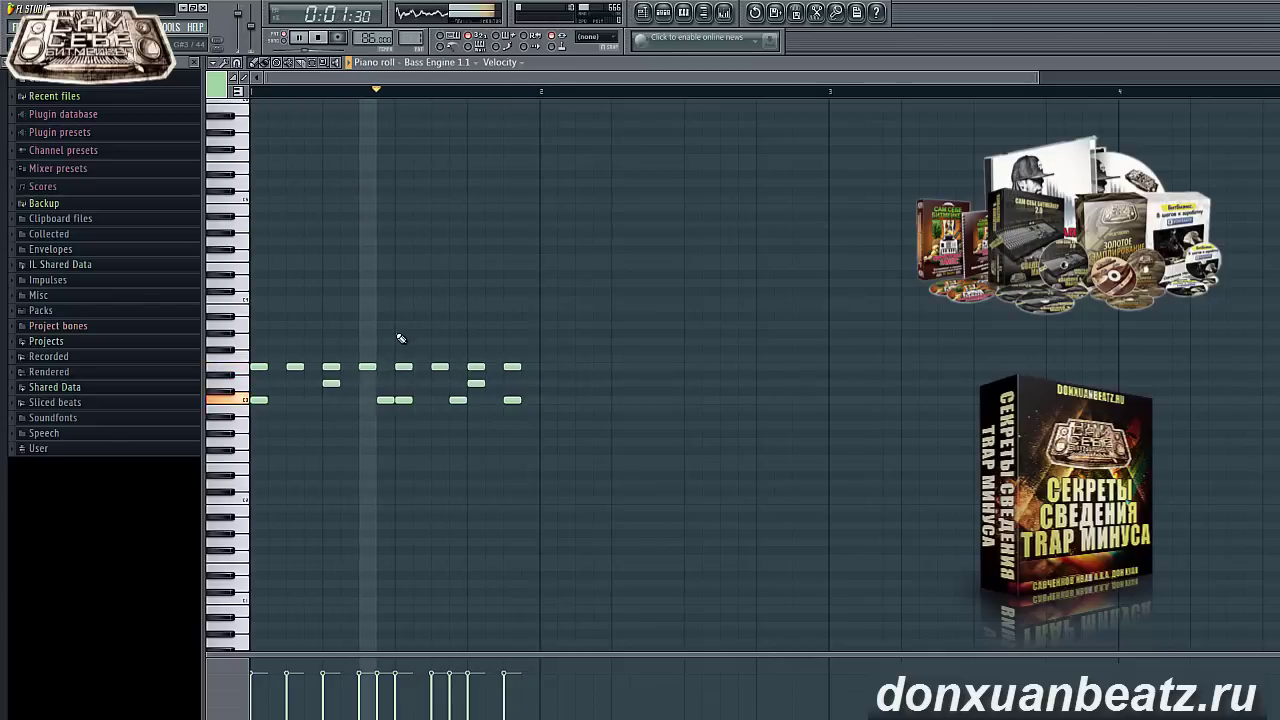
pyautogui.press('space')
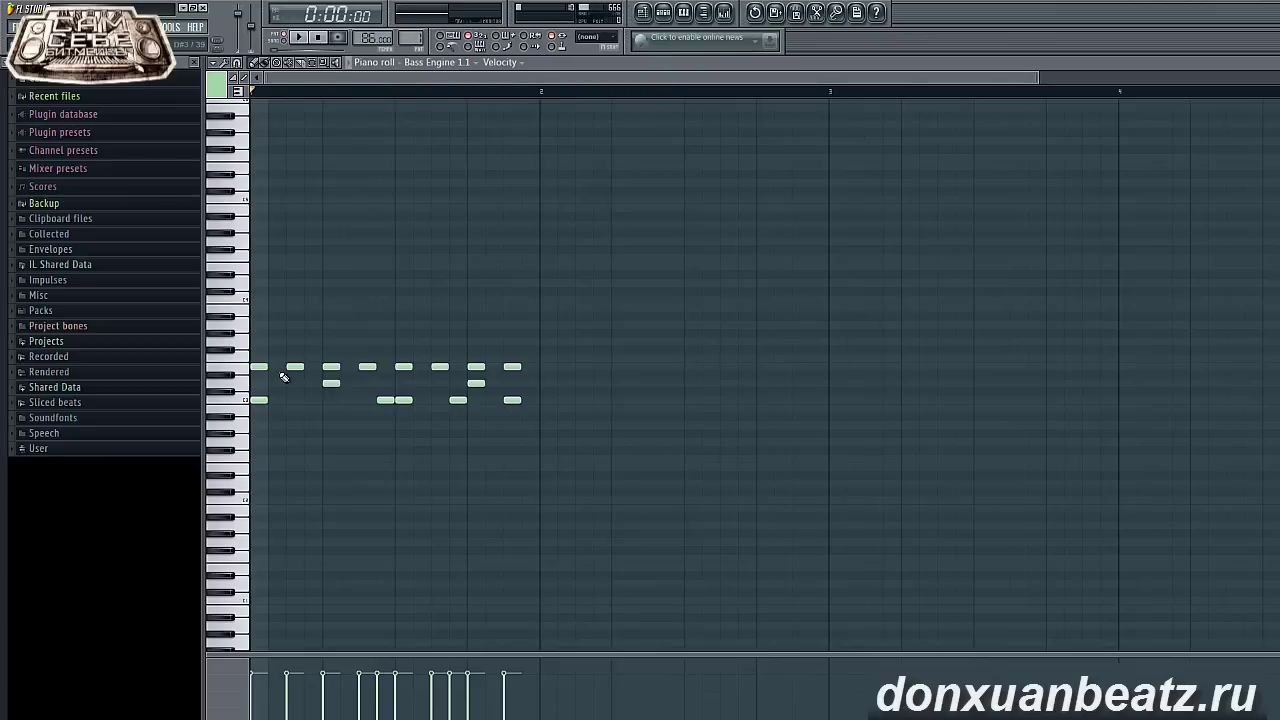
pyautogui.scroll(-1, 325, 452)
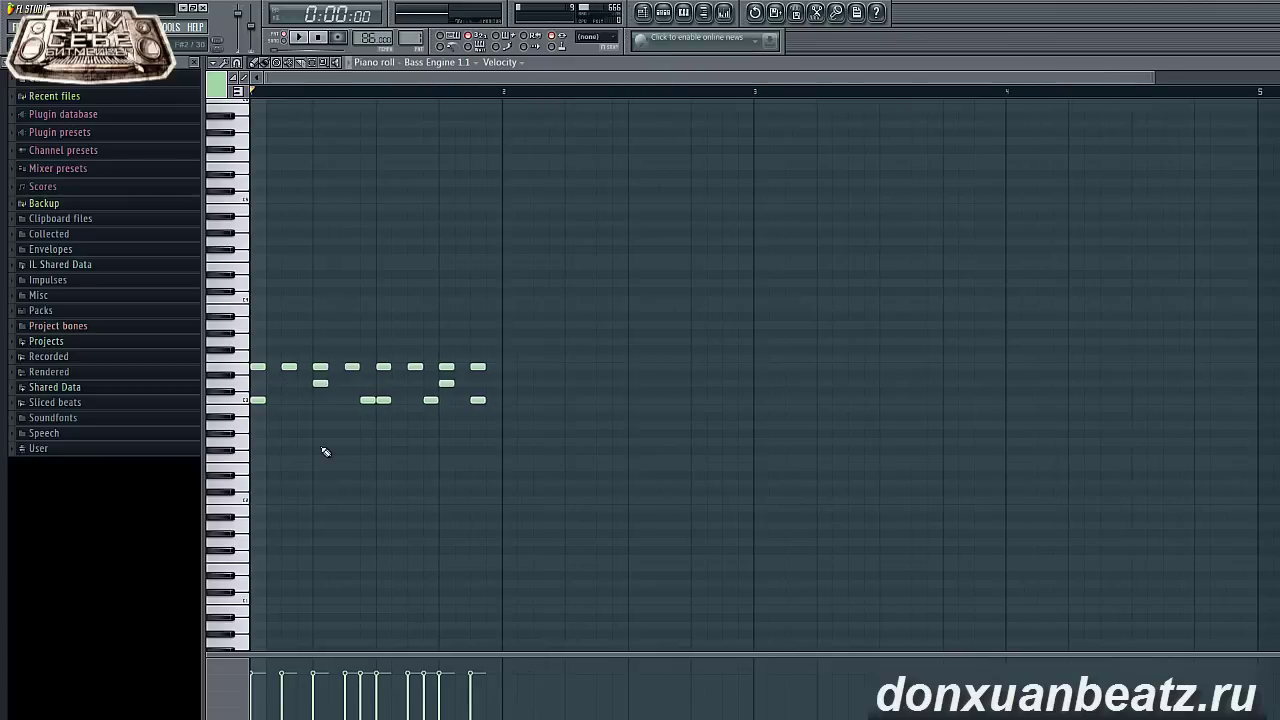
pyautogui.scroll(1, 331, 451)
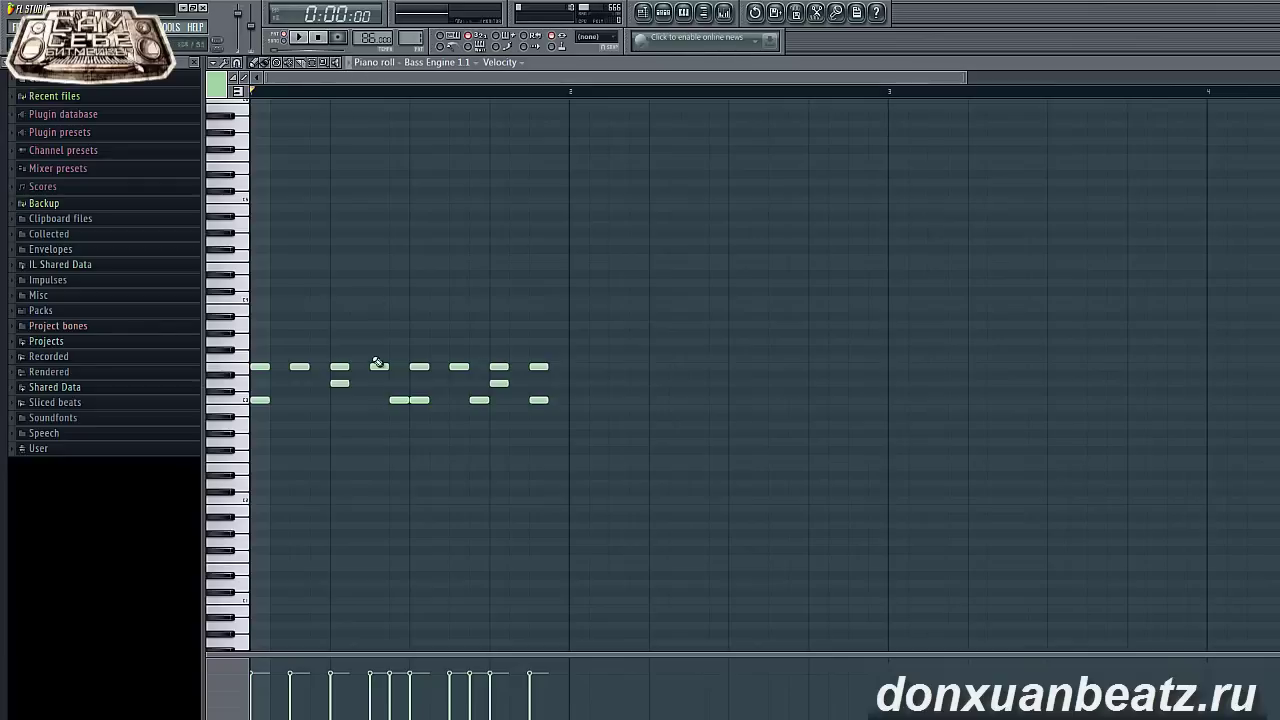
pyautogui.scroll(2, 363, 389)
pyautogui.moveTo(391, 381); pyautogui.dragTo(465, 432)
pyautogui.keyDown('ctrl'); pyautogui.click(384, 443); pyautogui.keyUp('ctrl')
pyautogui.scroll(-2, 383, 442)
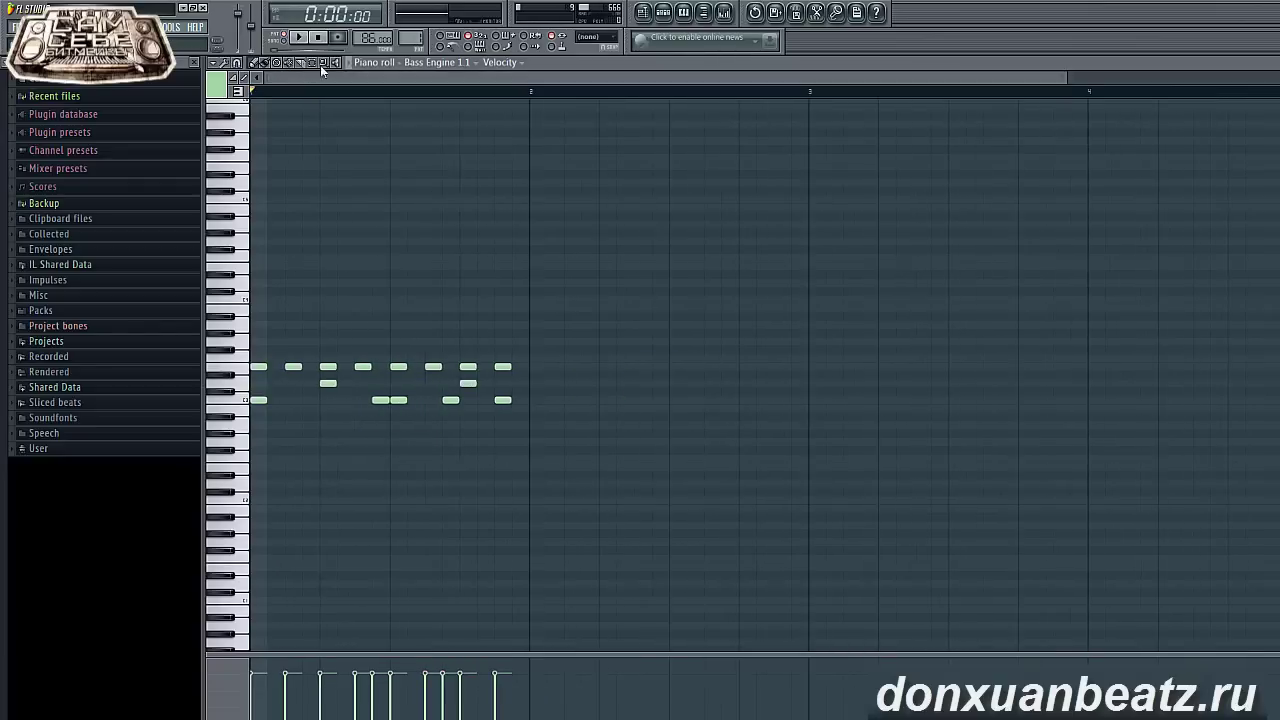
# Set the snap to 1/6 step, shift the start of the step 8 C3 kick 1/6 step later, and play the pattern.
pyautogui.click(237, 64)
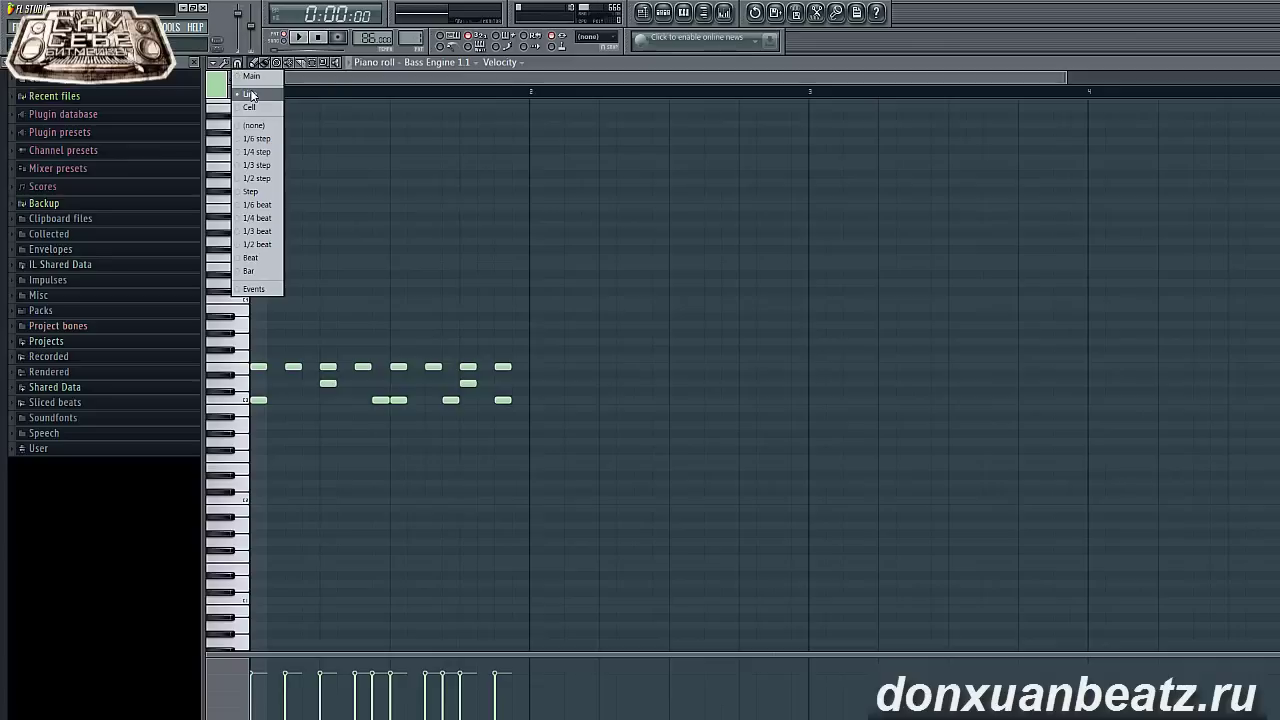
pyautogui.click(258, 140)
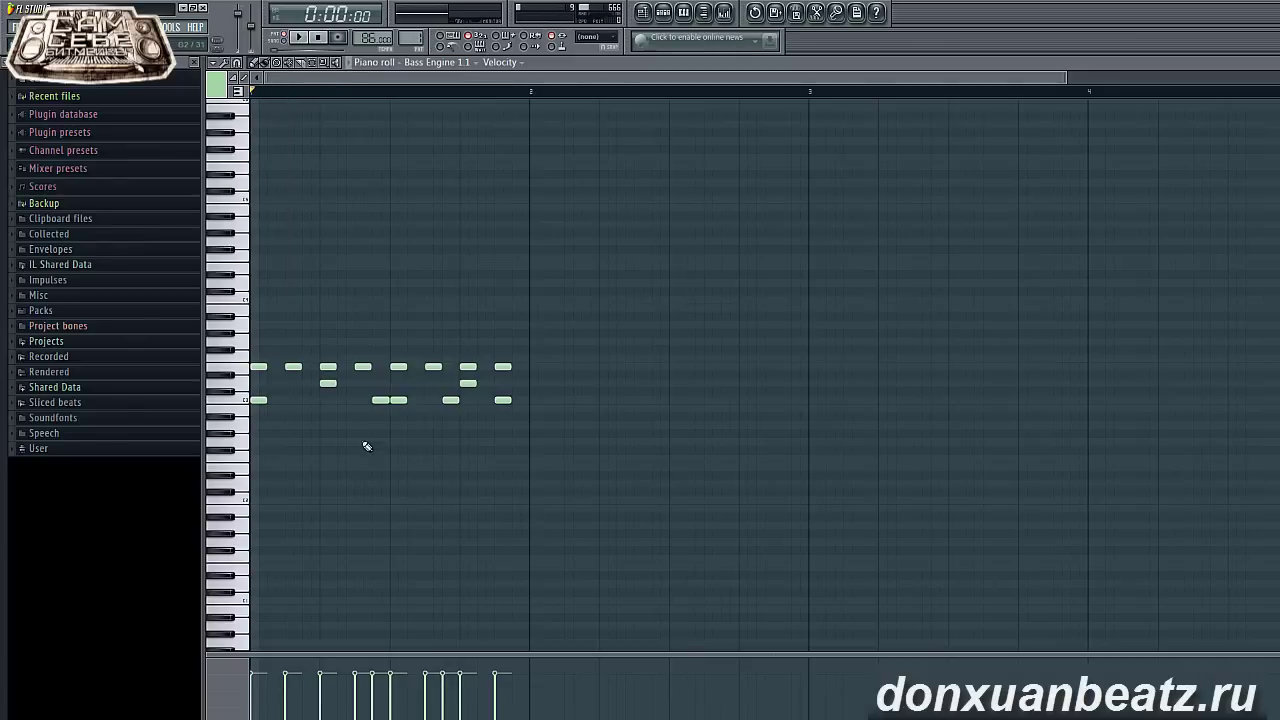
pyautogui.scroll(4, 383, 432)
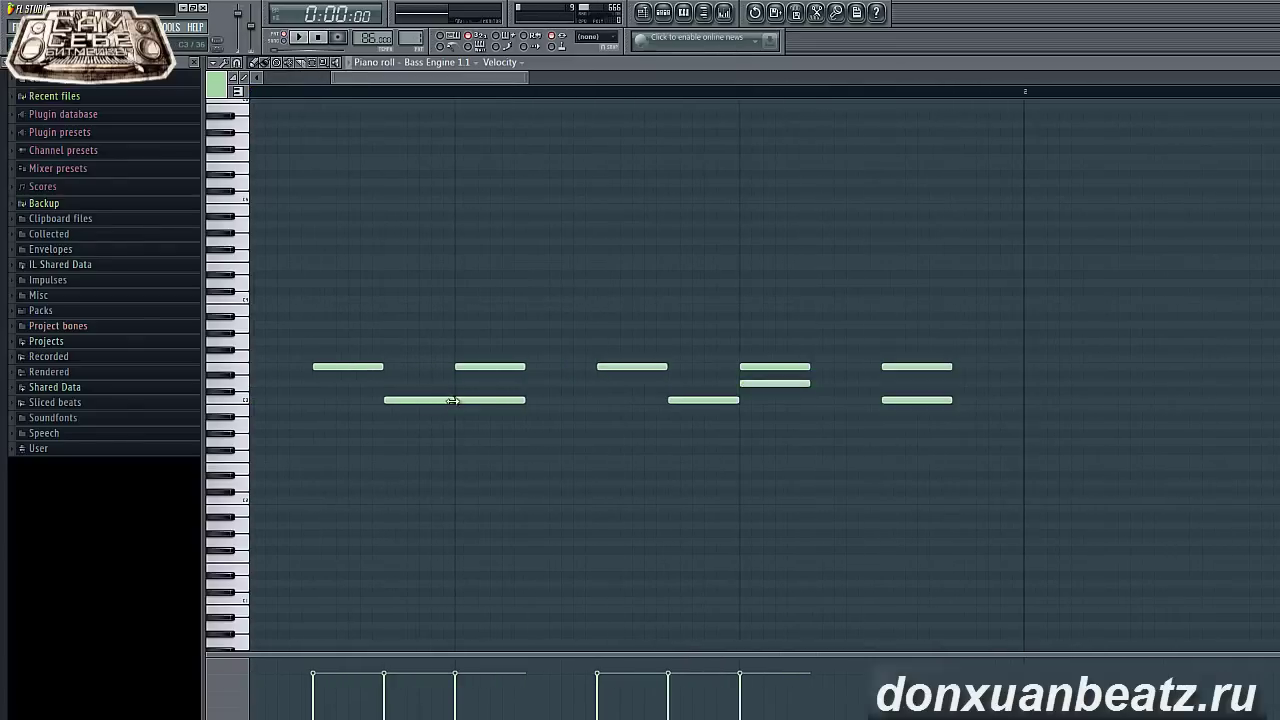
pyautogui.moveTo(387, 400); pyautogui.dragTo(399, 400)
pyautogui.scroll(-4, 427, 361)
pyautogui.press('space')
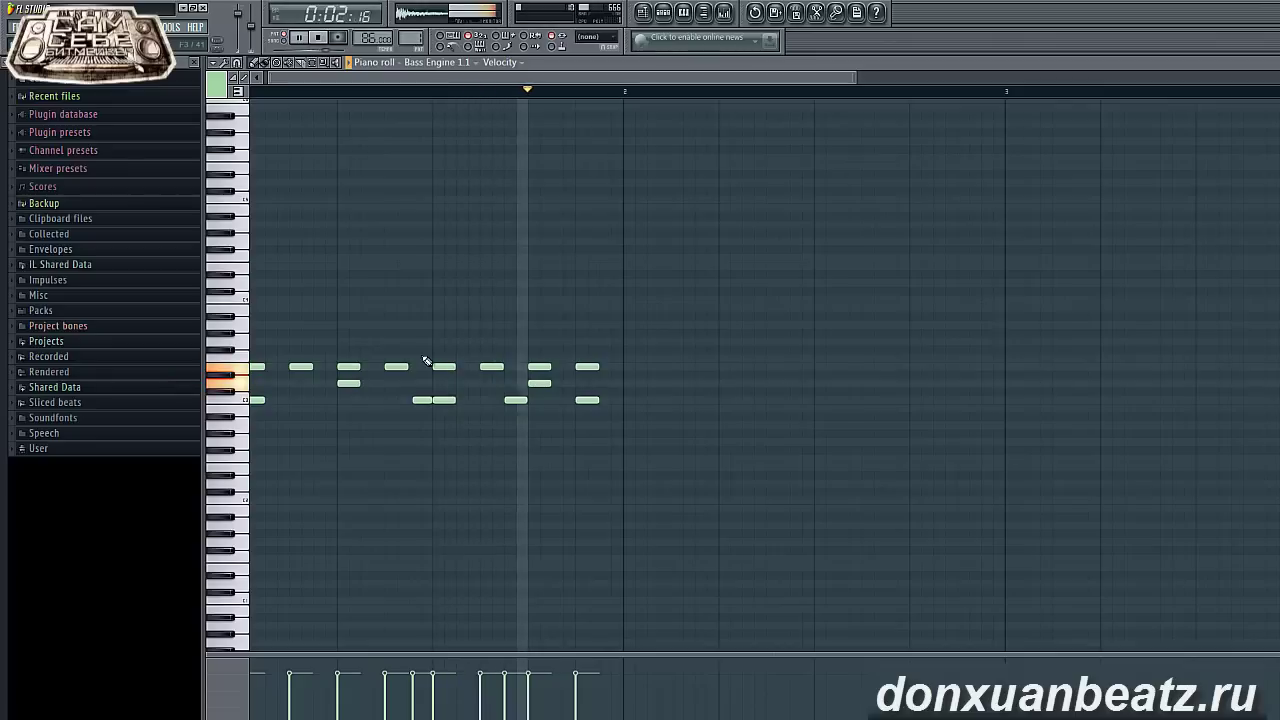
pyautogui.press('space')
# Compare playback with the step 8 C3 kick back on the grid and with its 1/6-step delay restored.
pyautogui.moveTo(436, 397); pyautogui.dragTo(432, 400)
pyautogui.press('space')
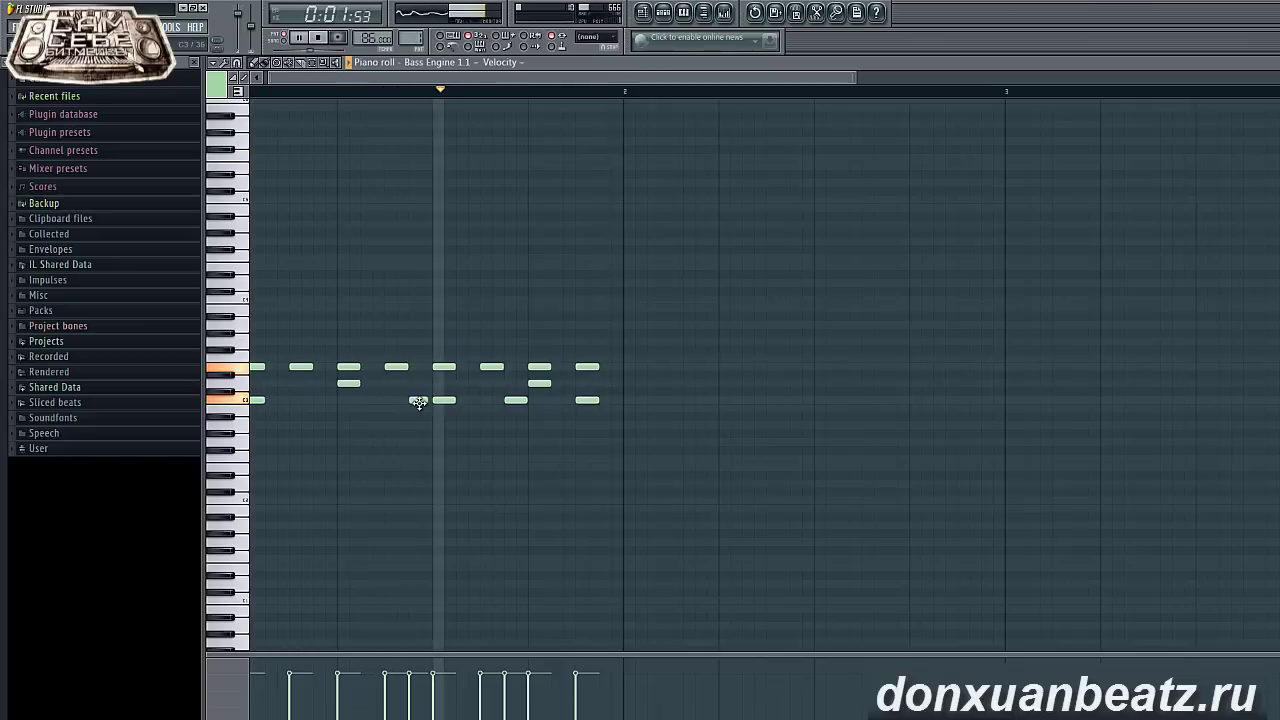
pyautogui.press('space')
pyautogui.moveTo(418, 401); pyautogui.dragTo(422, 401)
pyautogui.press('space')
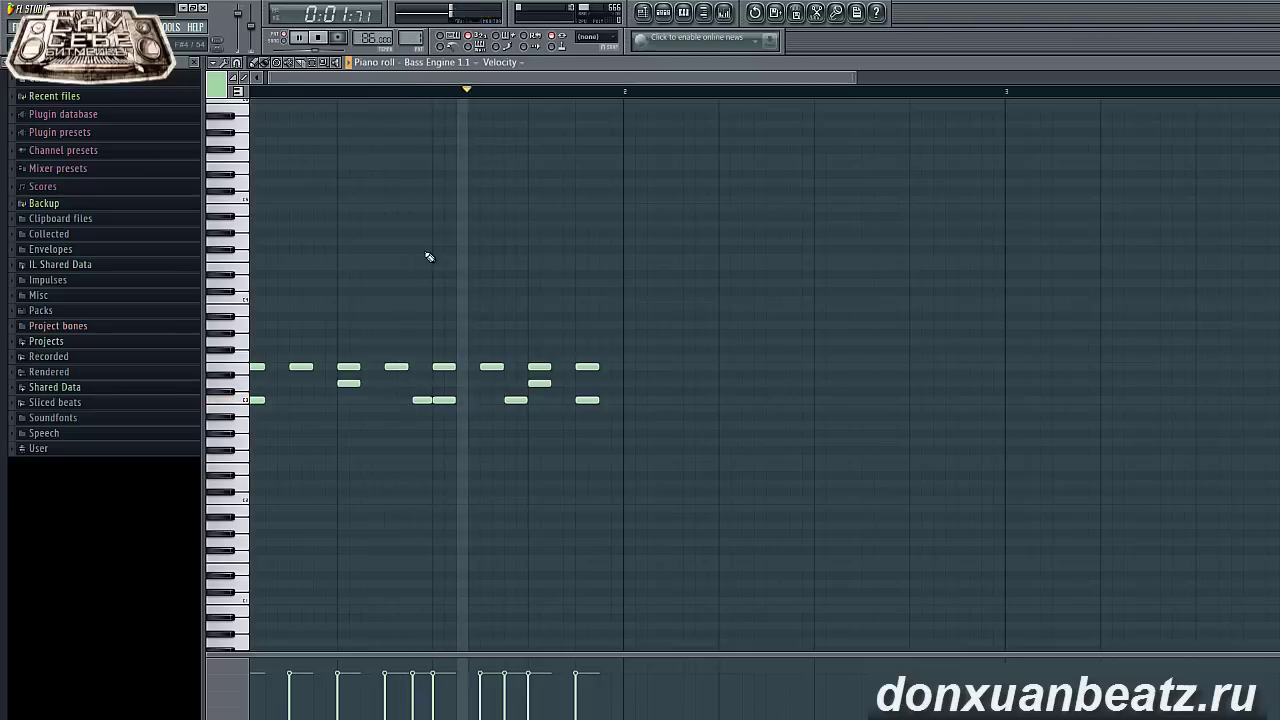
pyautogui.press('space')
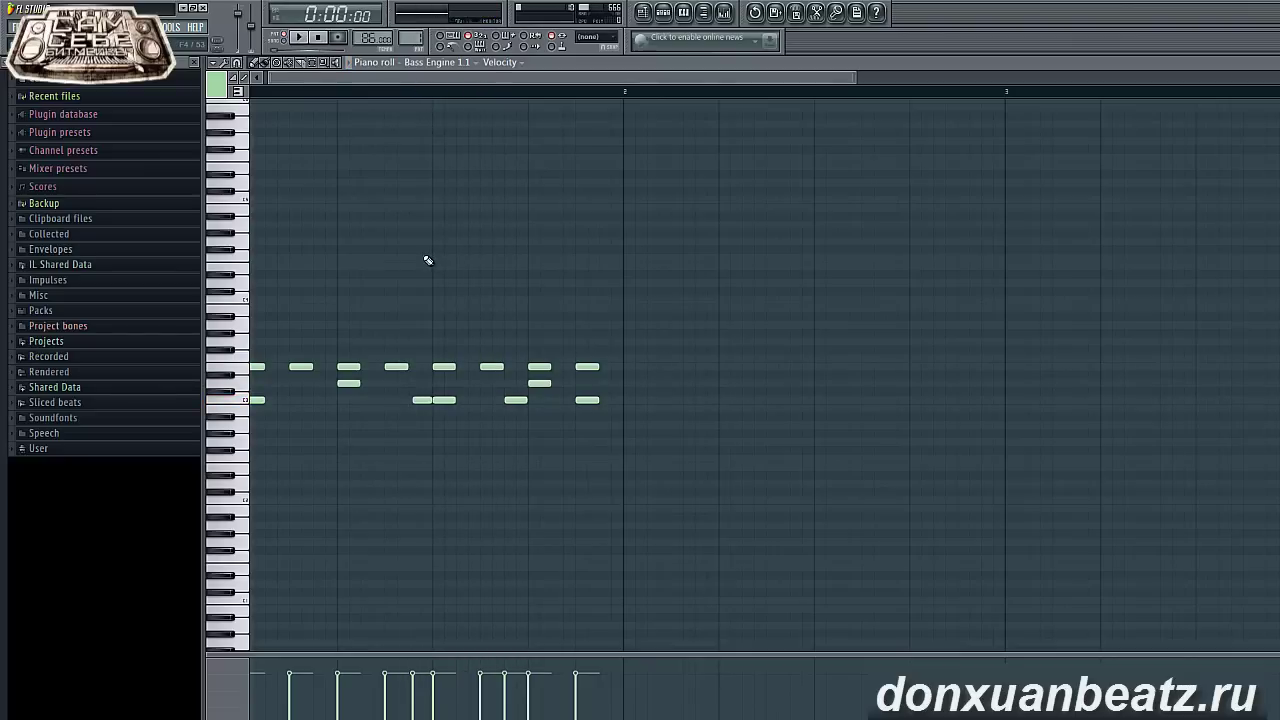
pyautogui.moveTo(399, 402)
pyautogui.mouseDown()
pyautogui.moveTo(531, 431)
pyautogui.moveTo(420, 394)
pyautogui.mouseUp()
pyautogui.keyDown('ctrl'); pyautogui.click(406, 414); pyautogui.keyUp('ctrl')
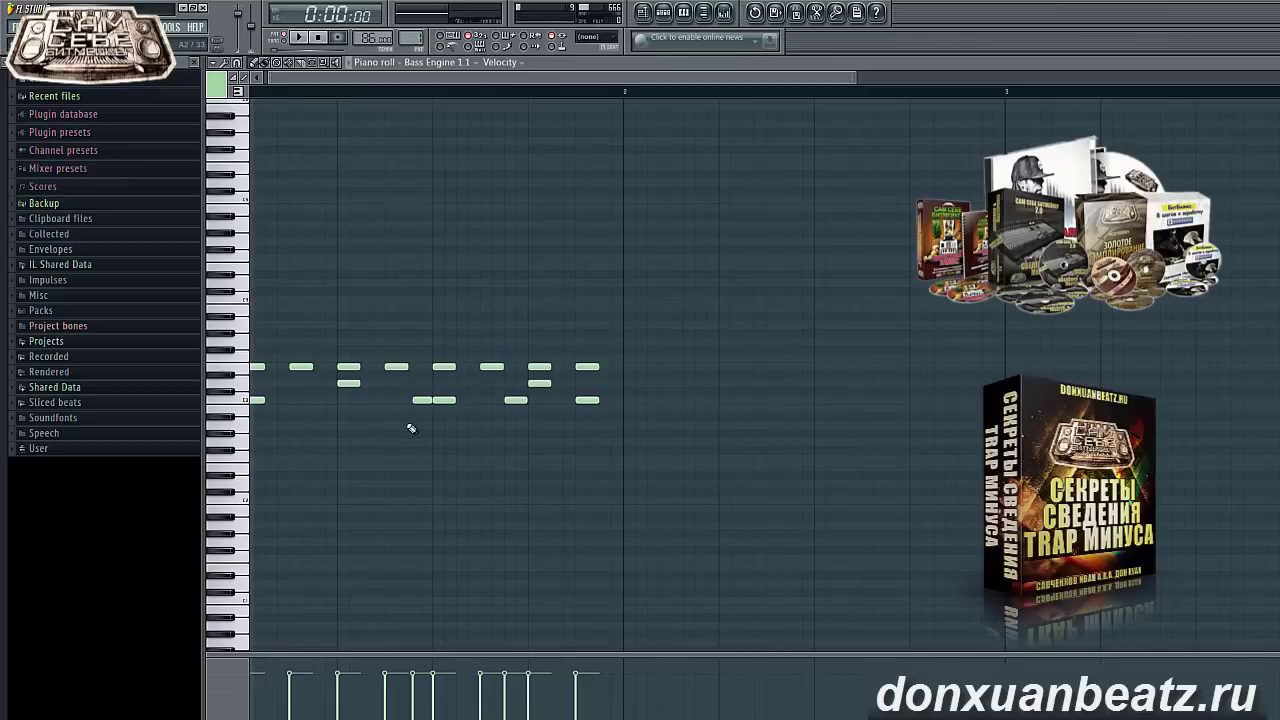
pyautogui.moveTo(616, 455); pyautogui.dragTo(125, 404)
pyautogui.rightClick(391, 485)
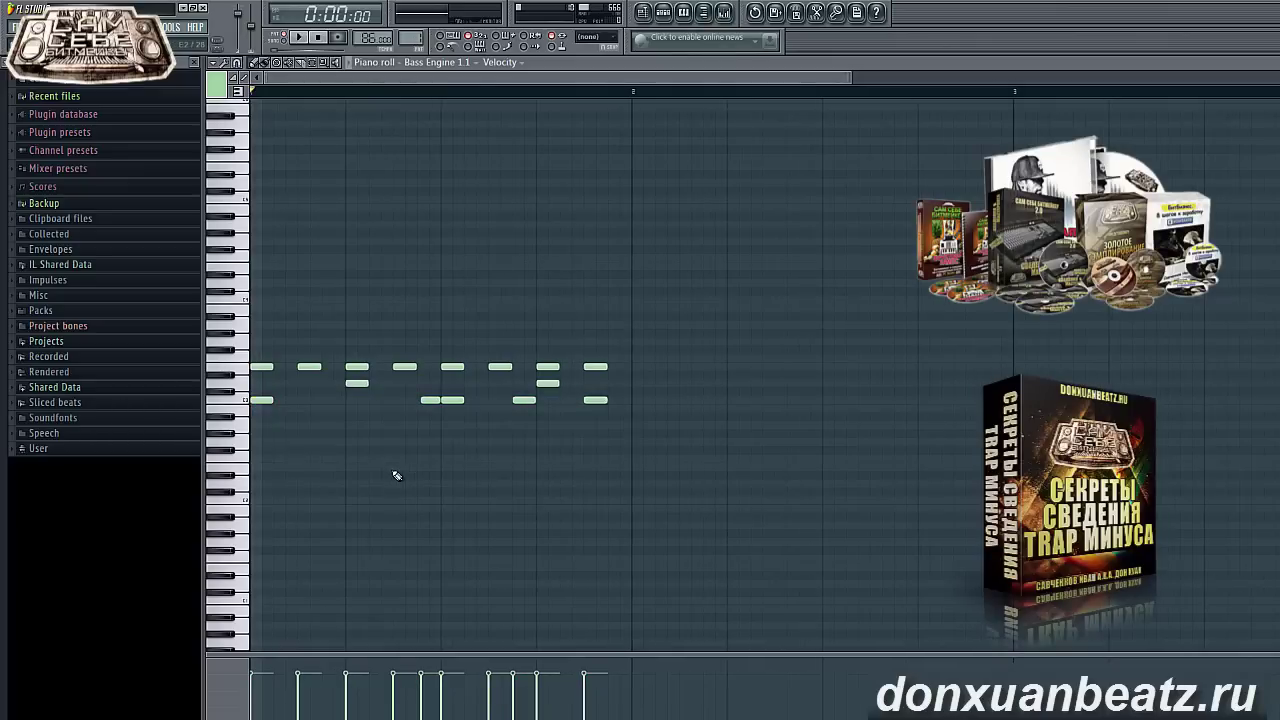
pyautogui.click(409, 400)
pyautogui.rightClick(410, 401)
pyautogui.scroll(1, 402, 424)
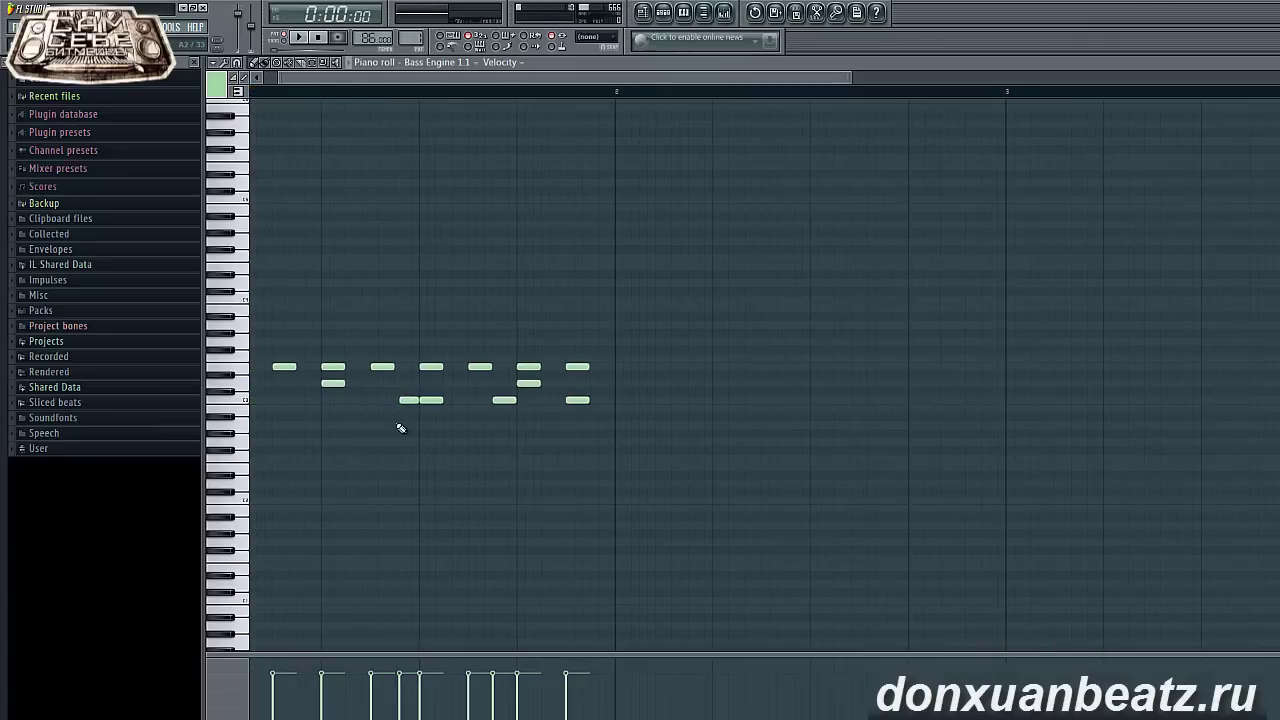
# Play the pattern to check the groove with the step 8 C3 kick delayed.
pyautogui.scroll(-1, 402, 427)
pyautogui.moveTo(430, 76); pyautogui.dragTo(354, 117)
pyautogui.scroll(2, 376, 396)
pyautogui.scroll(1, 377, 398)
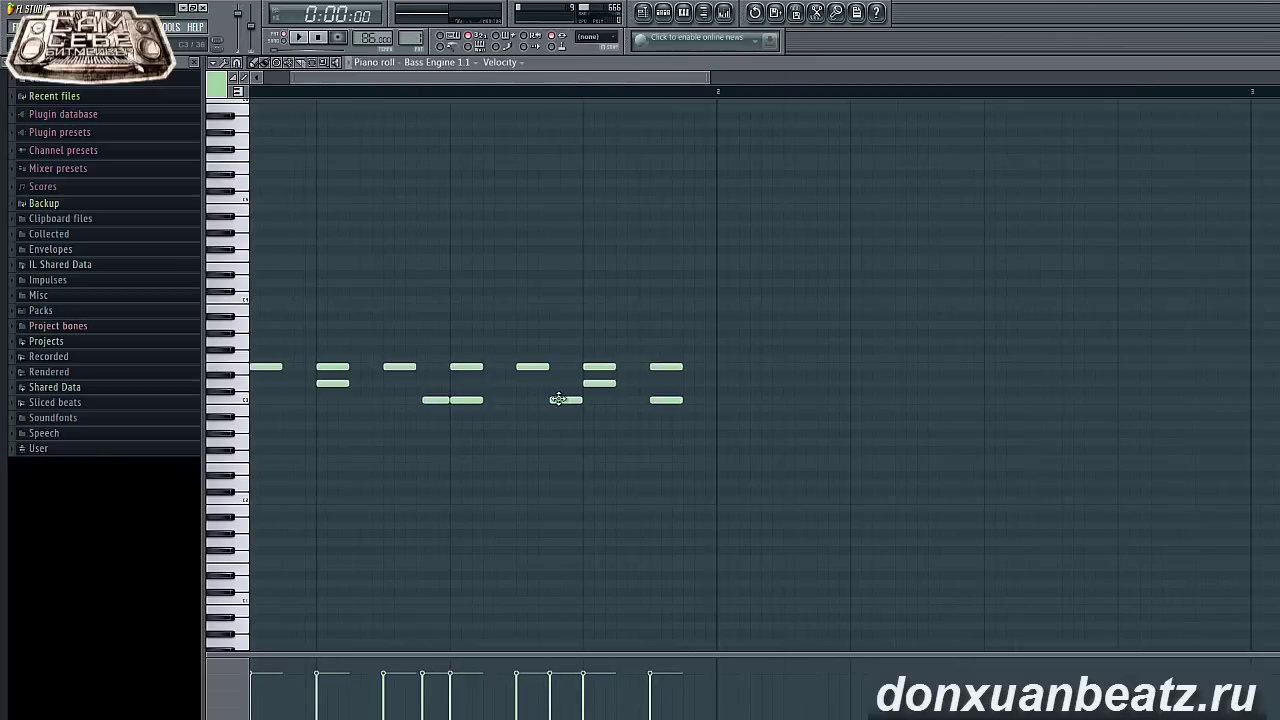
pyautogui.scroll(-1, 411, 404)
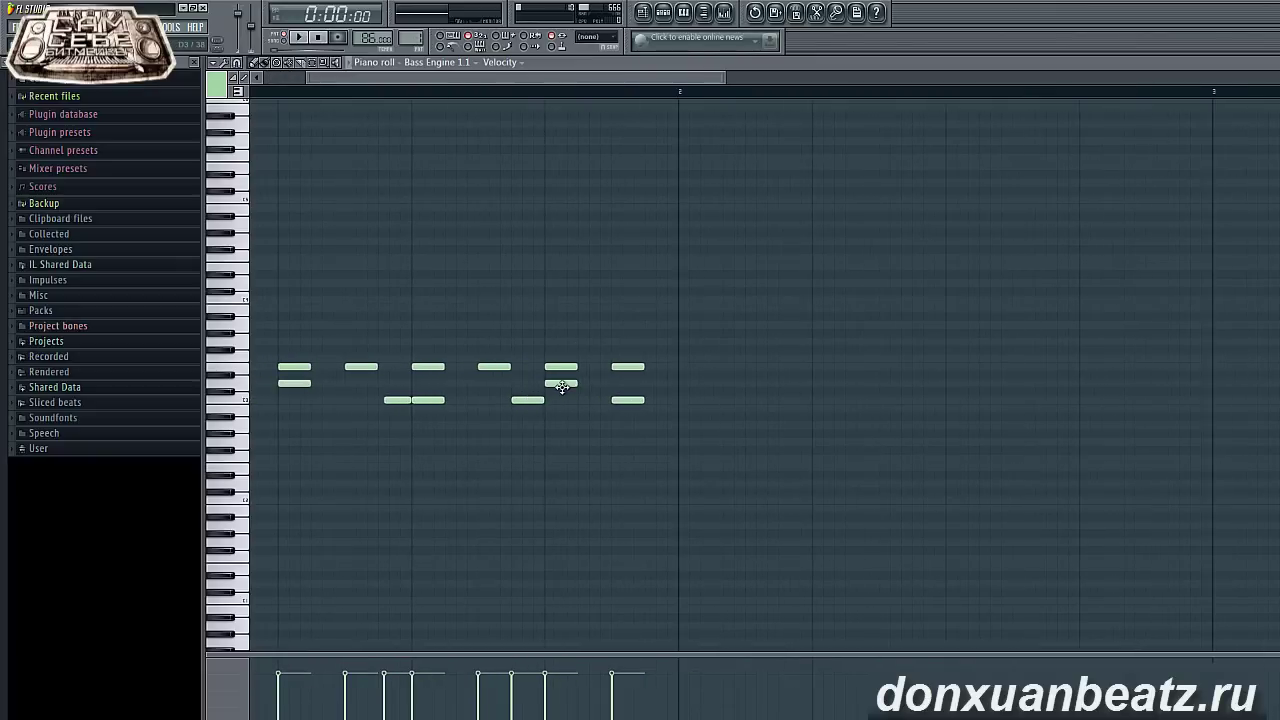
pyautogui.press('space')
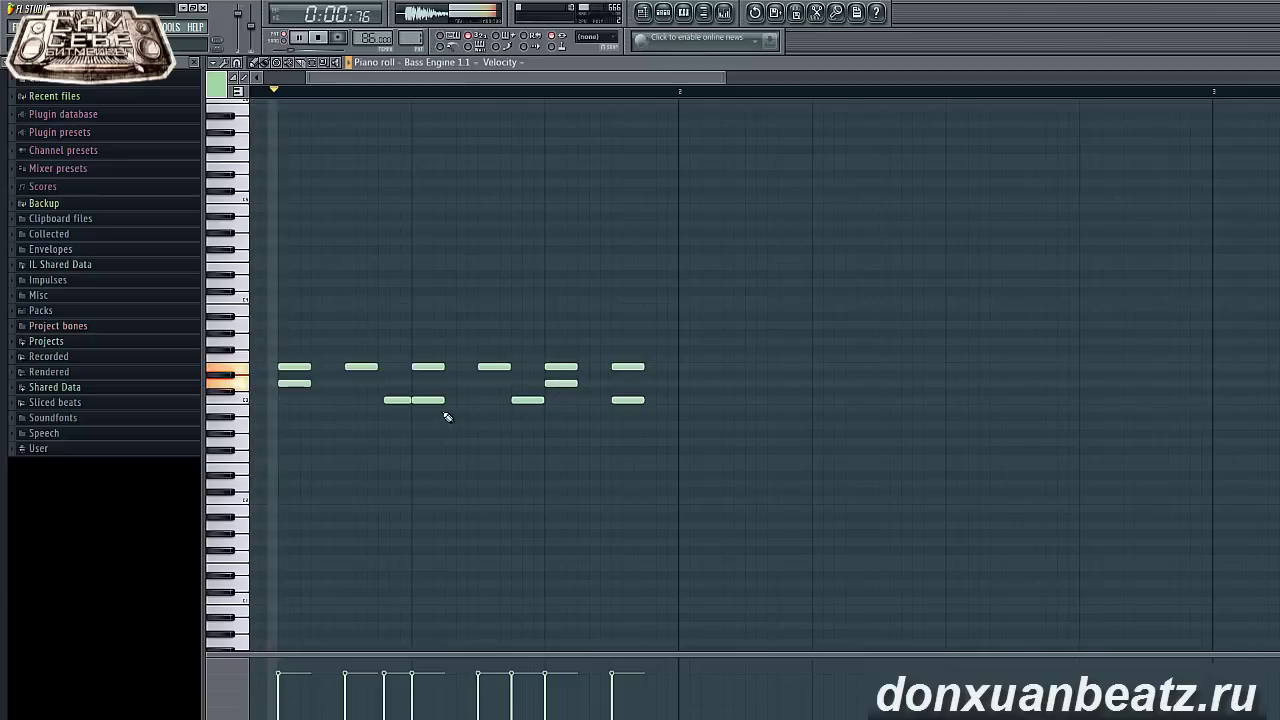
pyautogui.press('space')
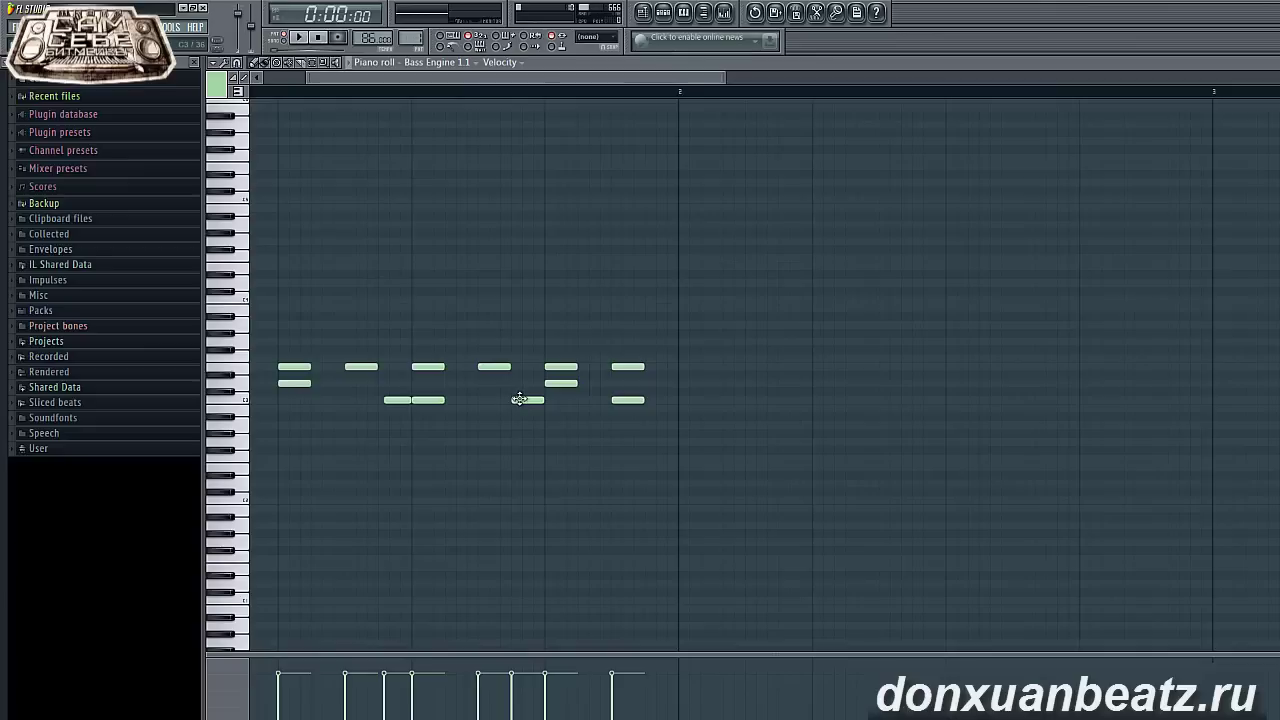
# Shift the step 12 C3 kick 1/6 step later and play the pattern.
pyautogui.moveTo(519, 399); pyautogui.dragTo(525, 399)
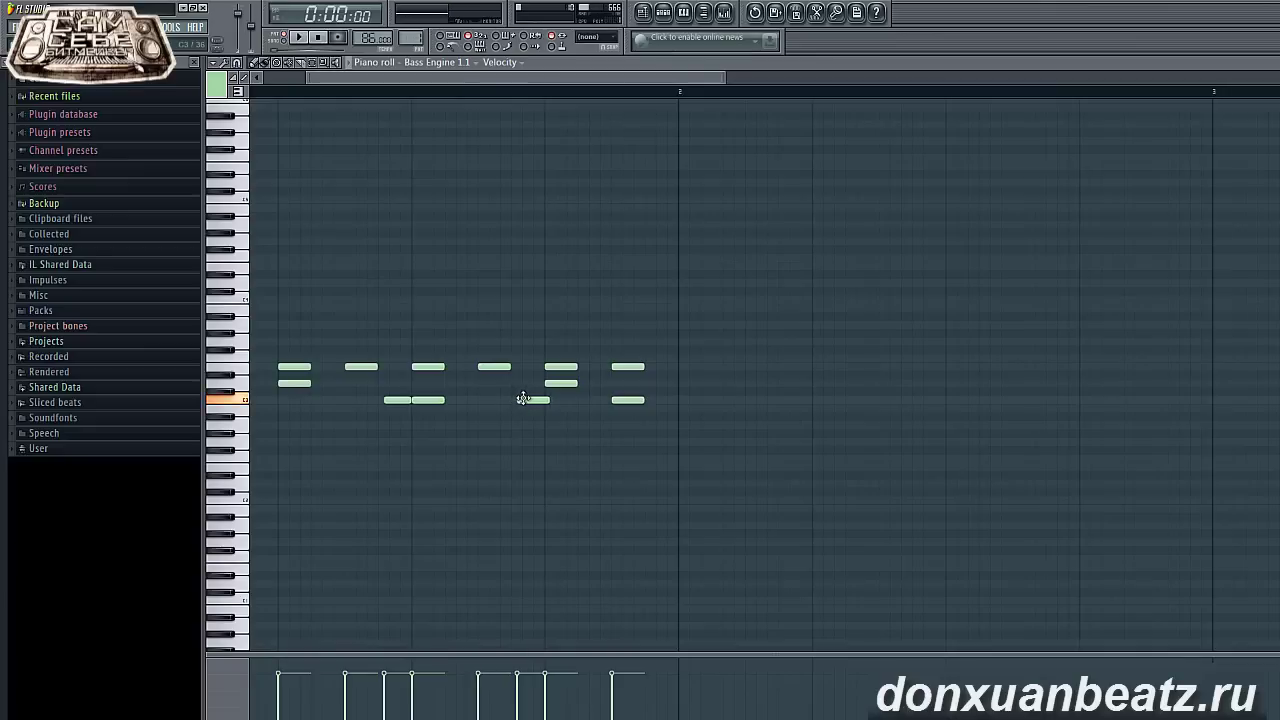
pyautogui.press('space')
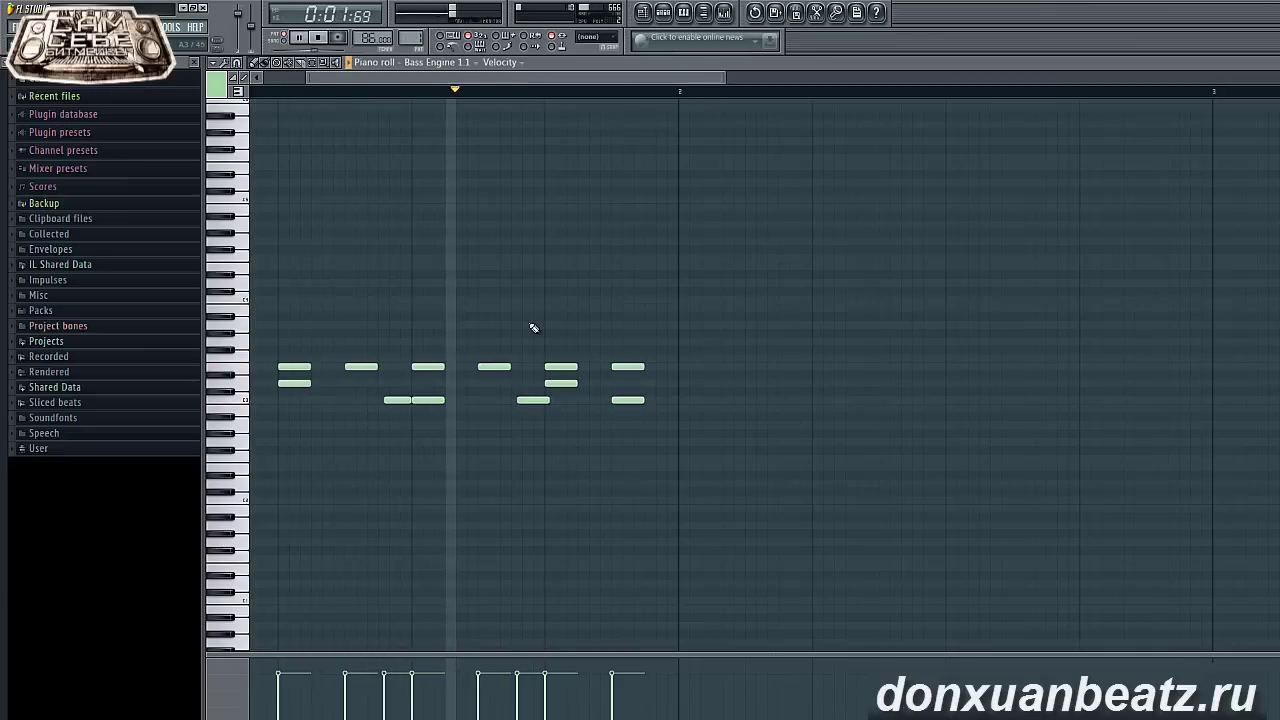
pyautogui.scroll(-2, 528, 334)
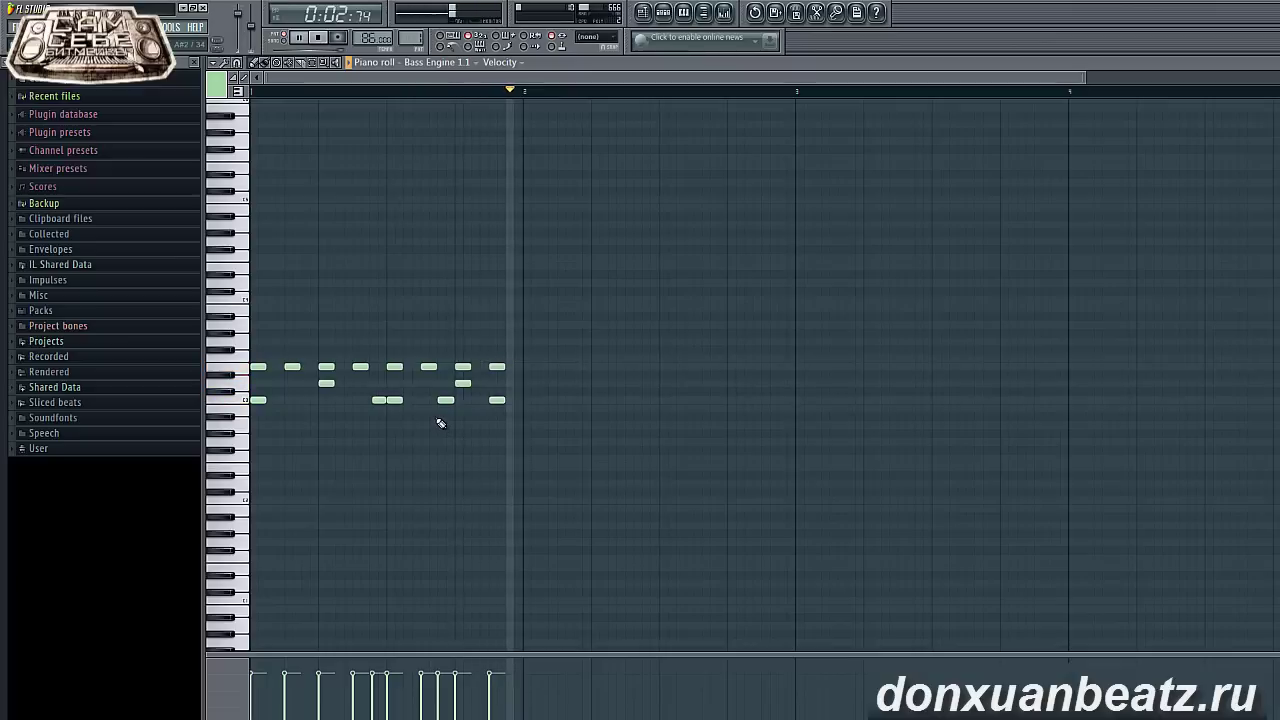
pyautogui.press('space')
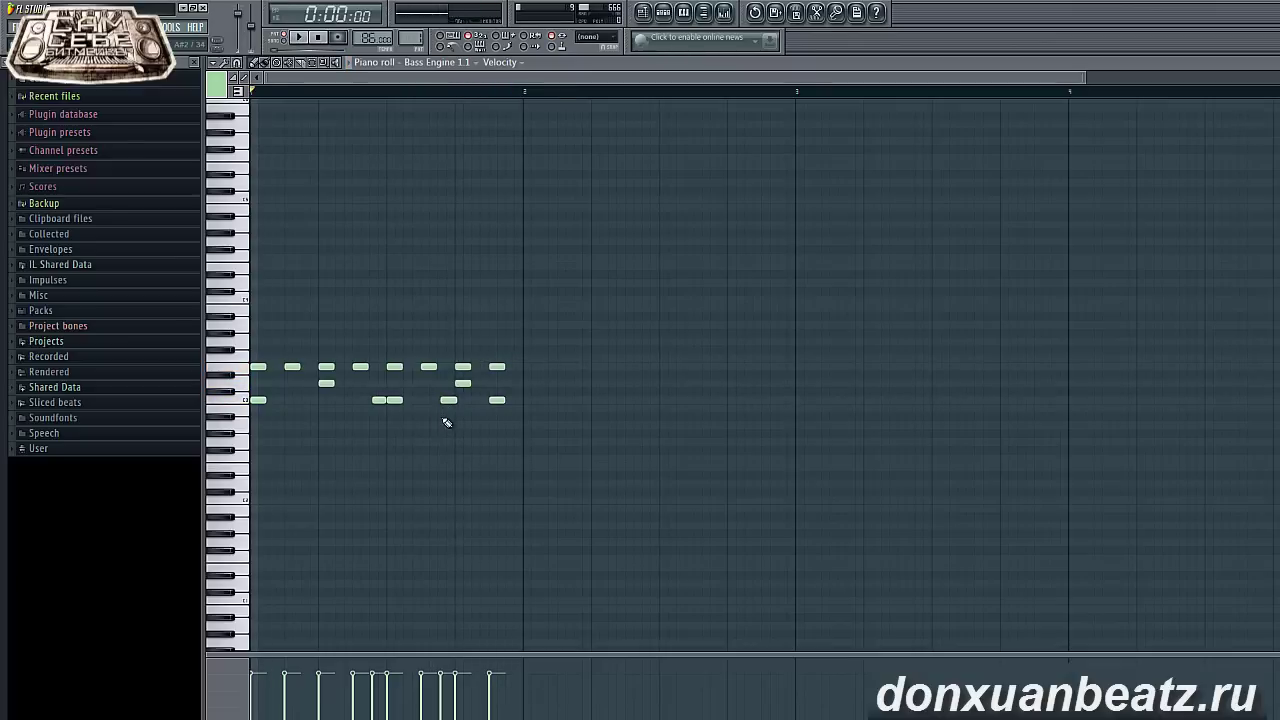
# Try the step 12 C3 kick another 1/6 step later, 2/6 step behind the grid, and play the pattern.
pyautogui.scroll(4, 394, 417)
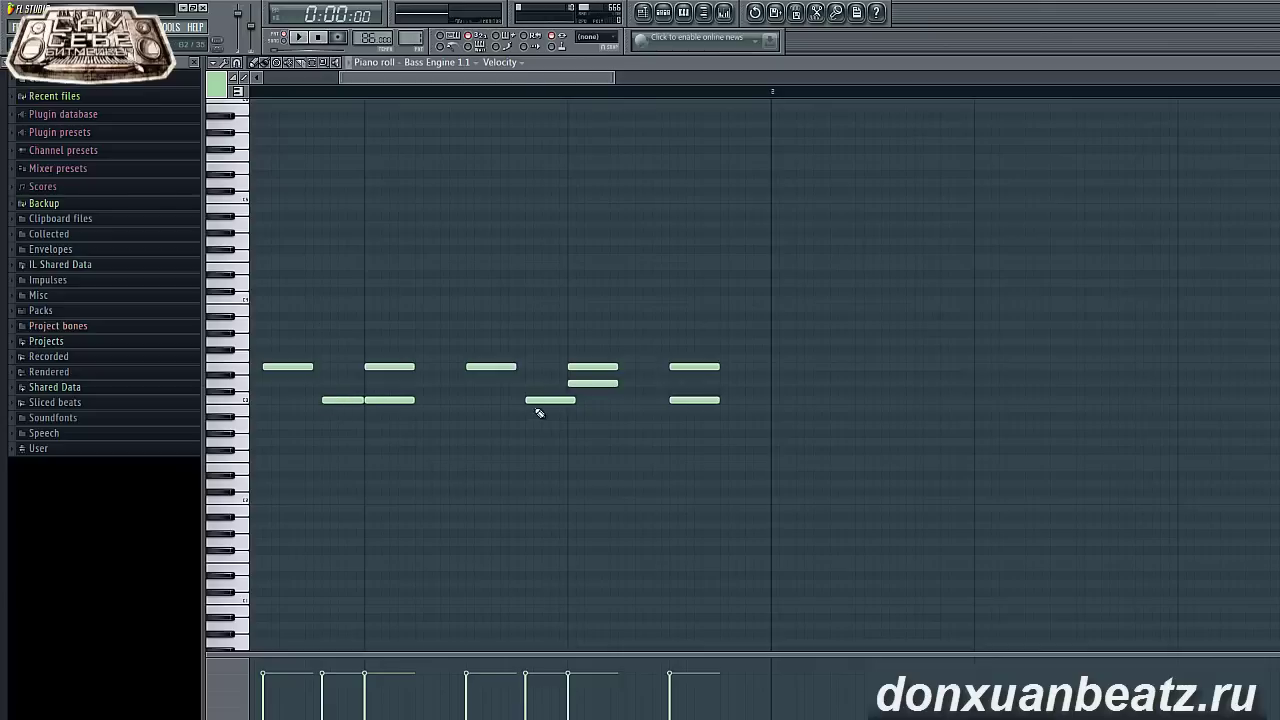
pyautogui.moveTo(531, 401); pyautogui.dragTo(540, 399)
pyautogui.press('space')
pyautogui.press('space')
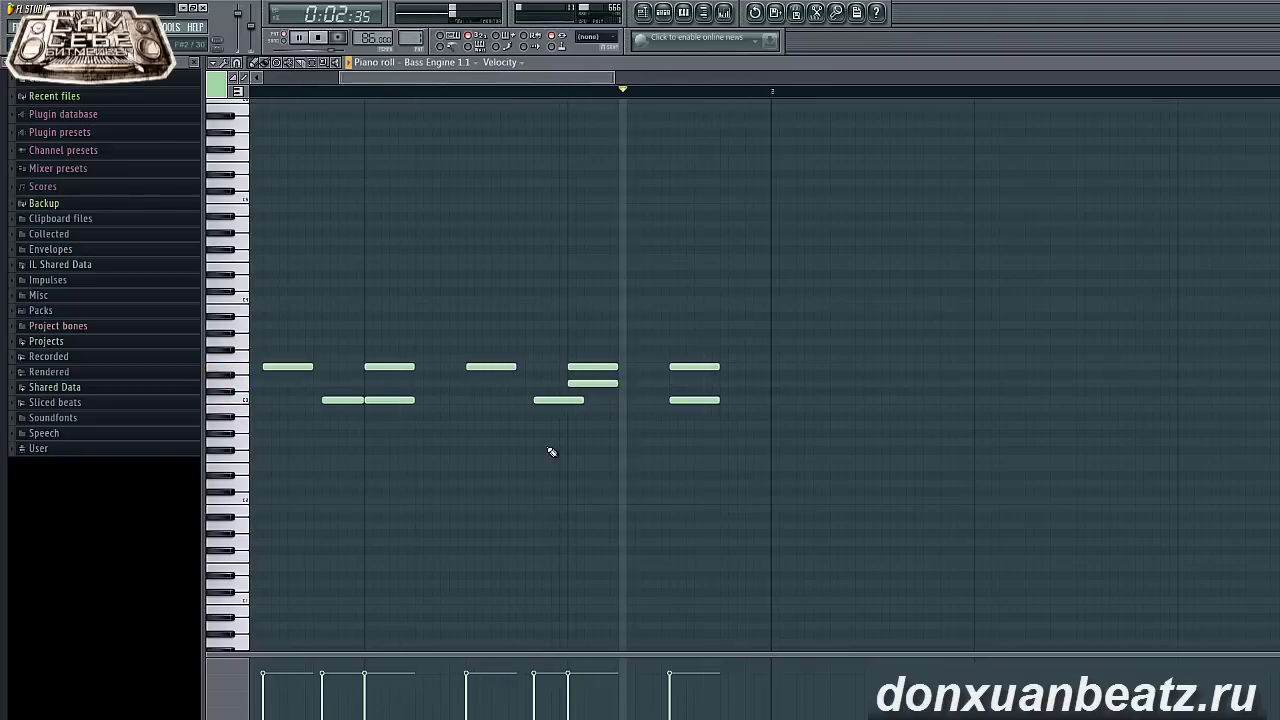
pyautogui.press('space')
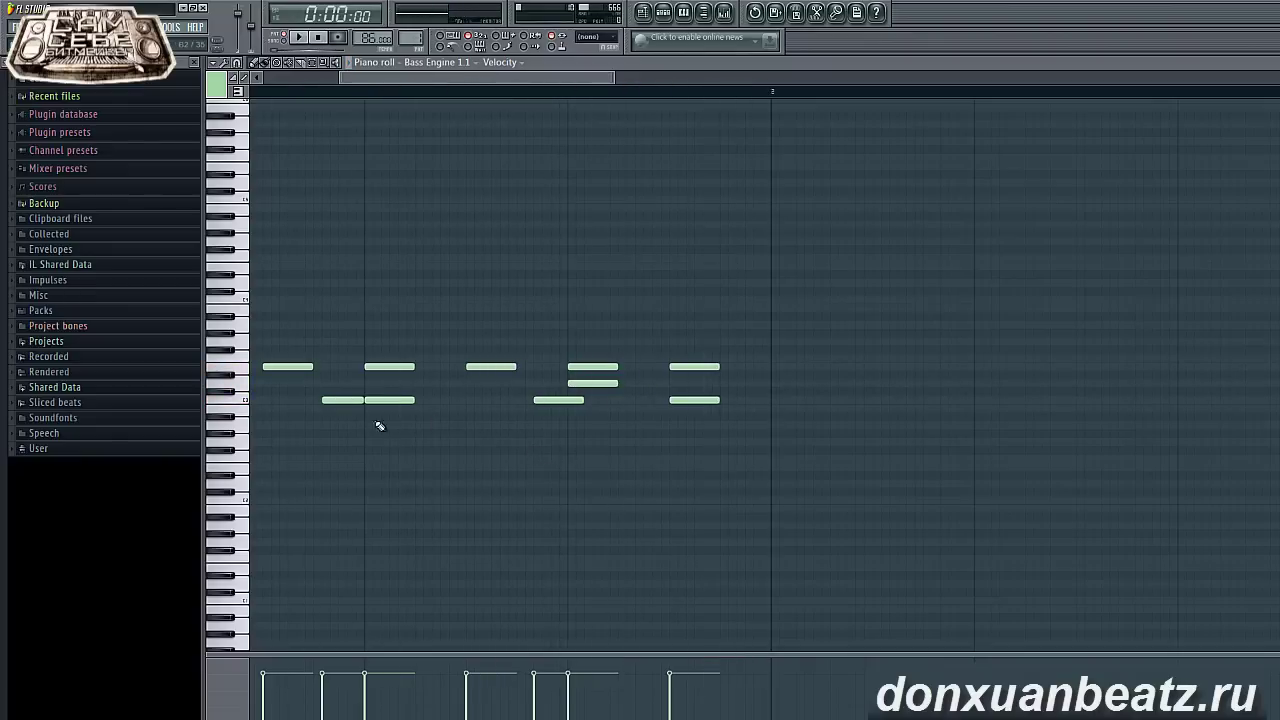
# Play the pattern with the step 8 C3 kick another 1/6 step later, and return both delayed kicks to 1/6 step.
pyautogui.moveTo(323, 400); pyautogui.dragTo(331, 400)
pyautogui.press('space')
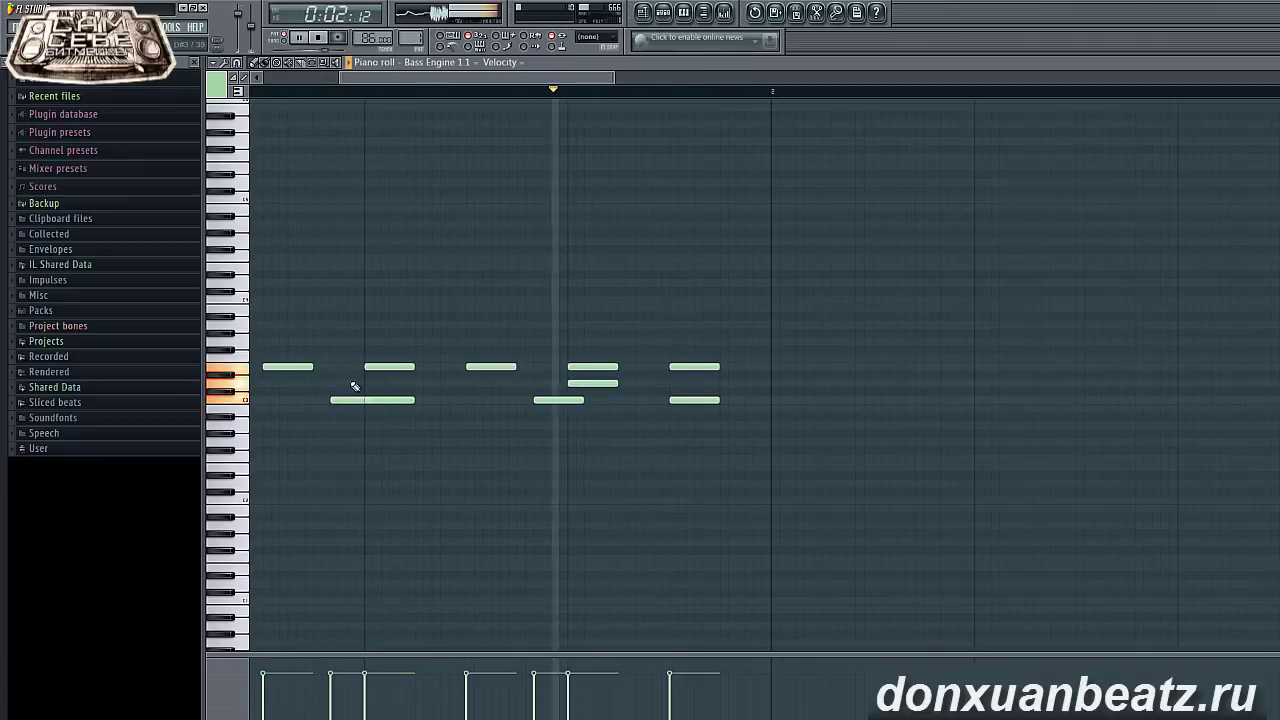
pyautogui.press('space')
pyautogui.moveTo(331, 400); pyautogui.dragTo(322, 400)
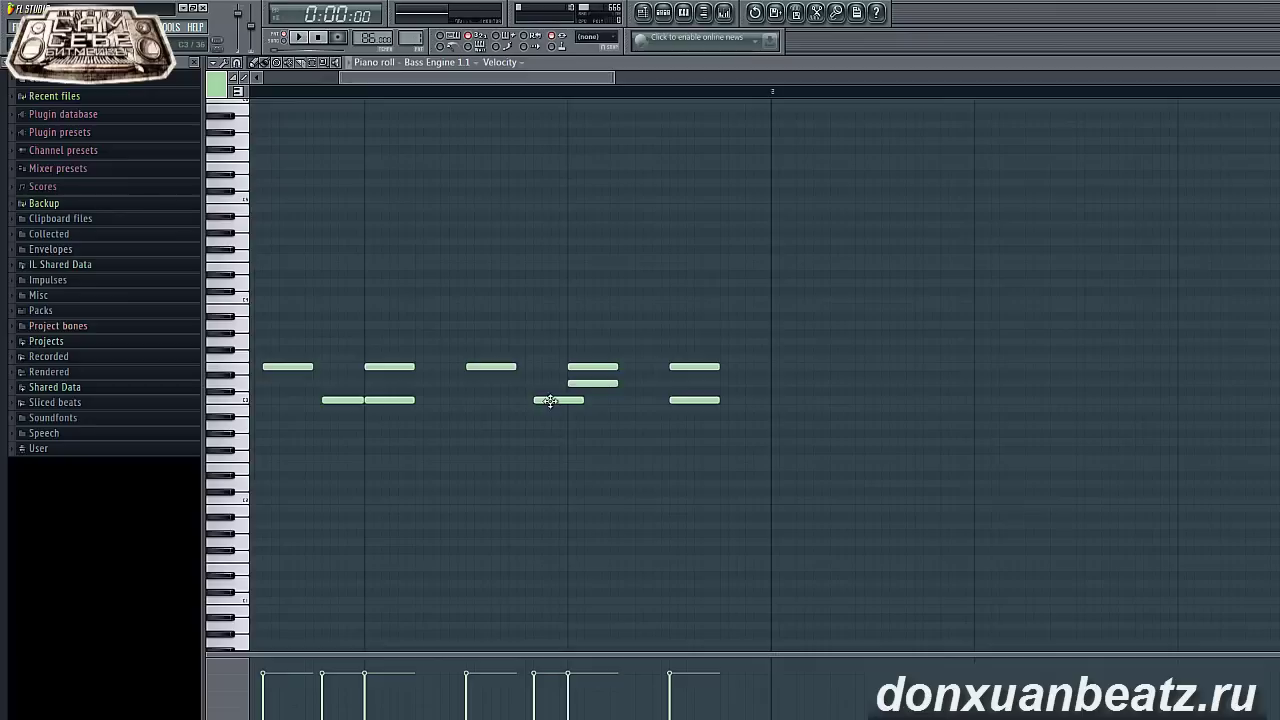
pyautogui.moveTo(543, 400); pyautogui.dragTo(536, 402)
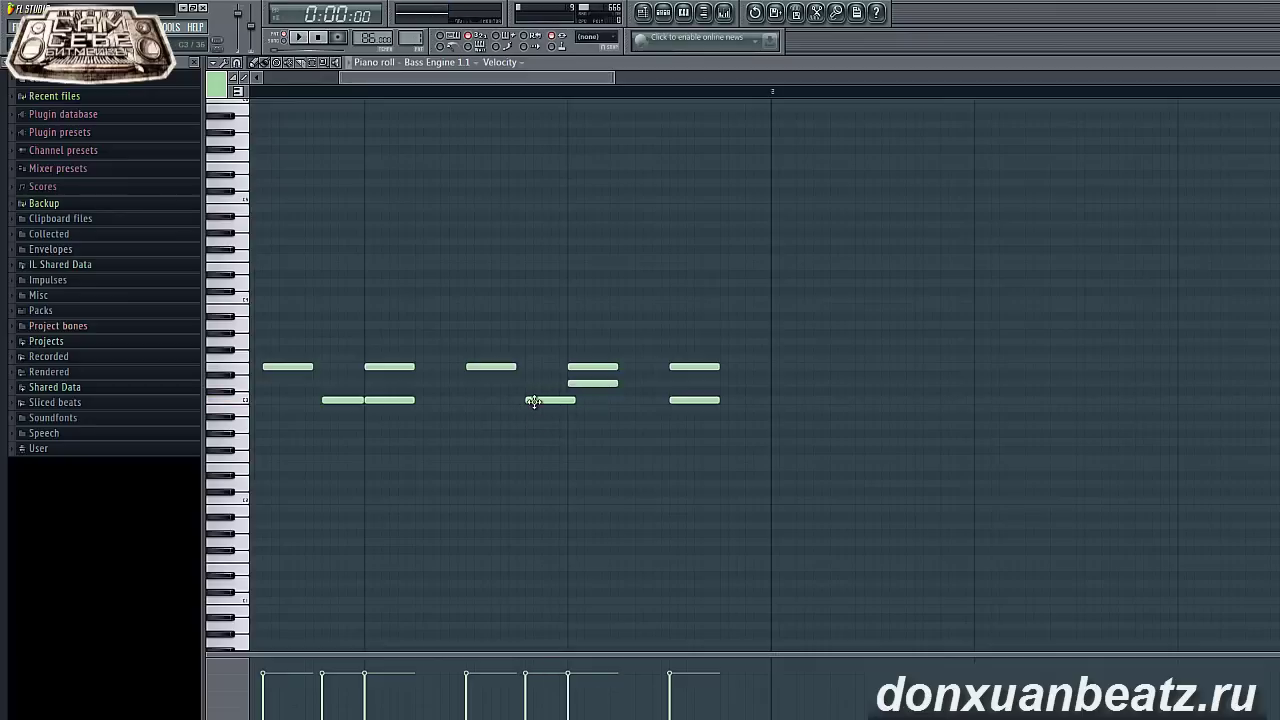
# Nudge the step 12 C3 kick slightly later and the step 8 C3 kick slightly earlier, independent of the snap, and play the pattern.
pyautogui.moveTo(532, 401); pyautogui.dragTo(536, 401)
pyautogui.moveTo(537, 401); pyautogui.dragTo(537, 402)
pyautogui.moveTo(326, 398); pyautogui.dragTo(324, 398)
pyautogui.press('space')
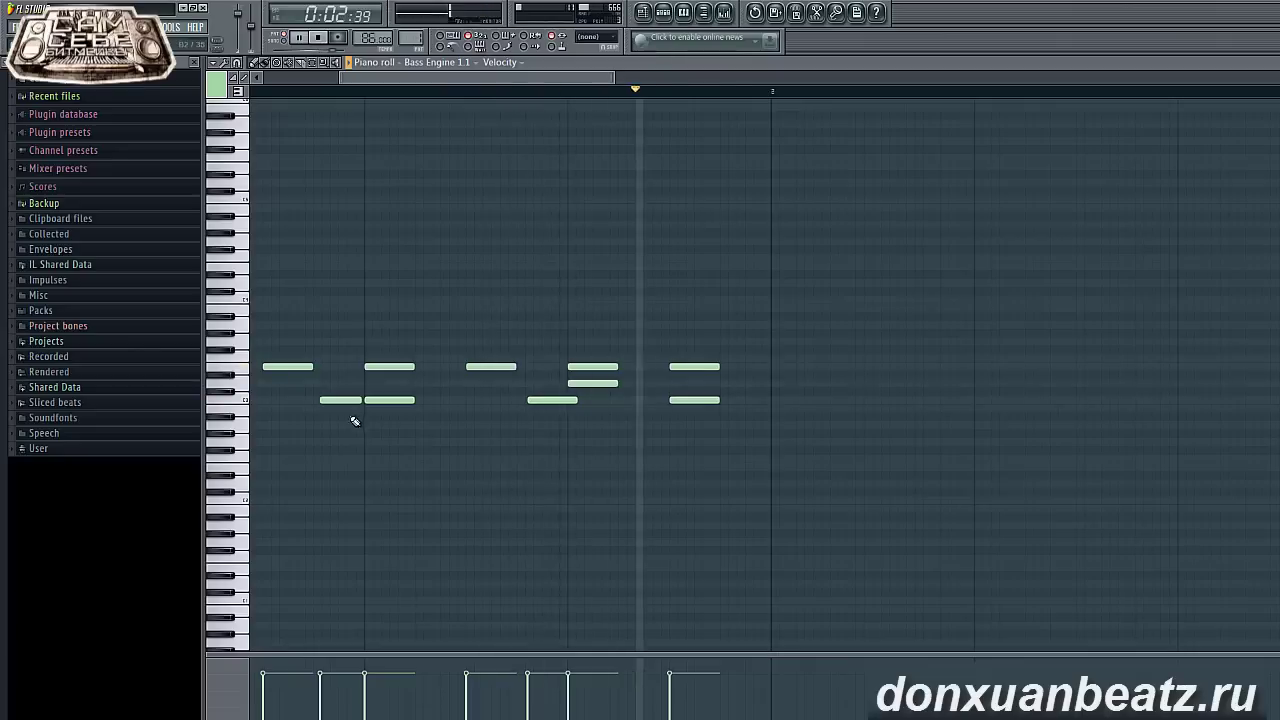
pyautogui.press('space')
# Fine-tune the start of the step 8 C3 kick by ear, nudging it slightly later and back a little during playback.
pyautogui.moveTo(331, 398); pyautogui.dragTo(341, 397)
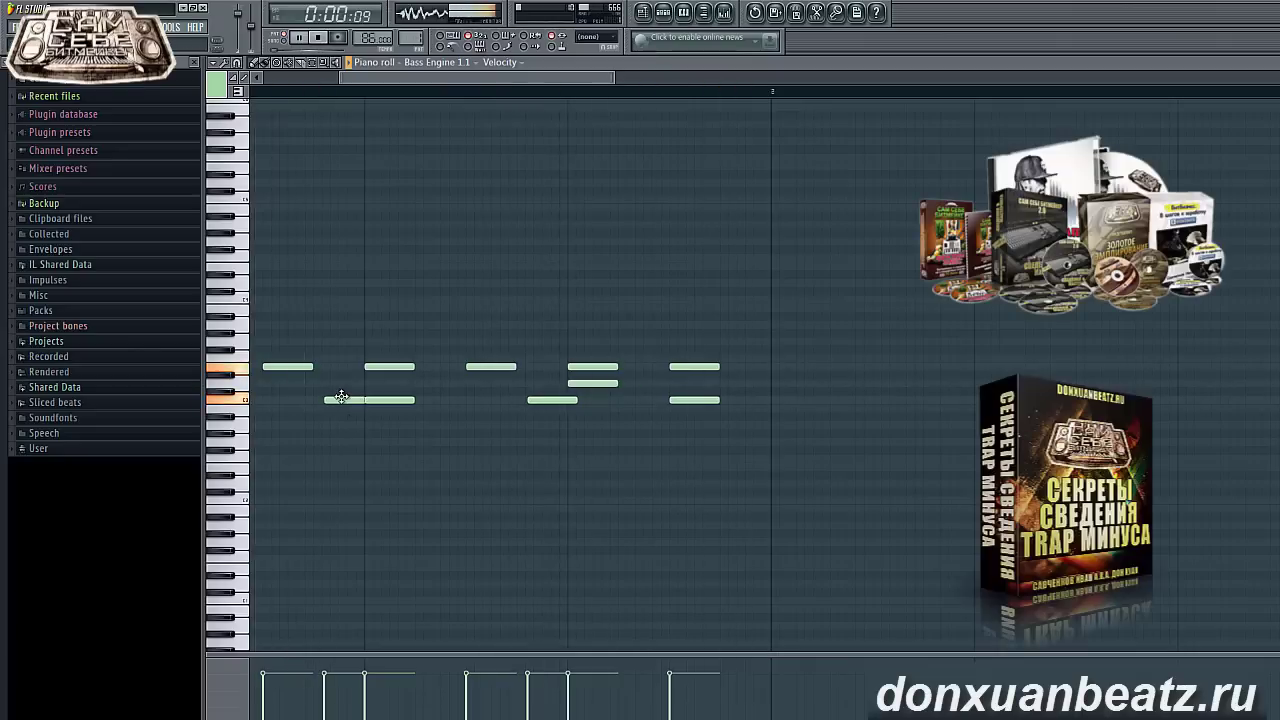
pyautogui.press('space')
pyautogui.press('space')
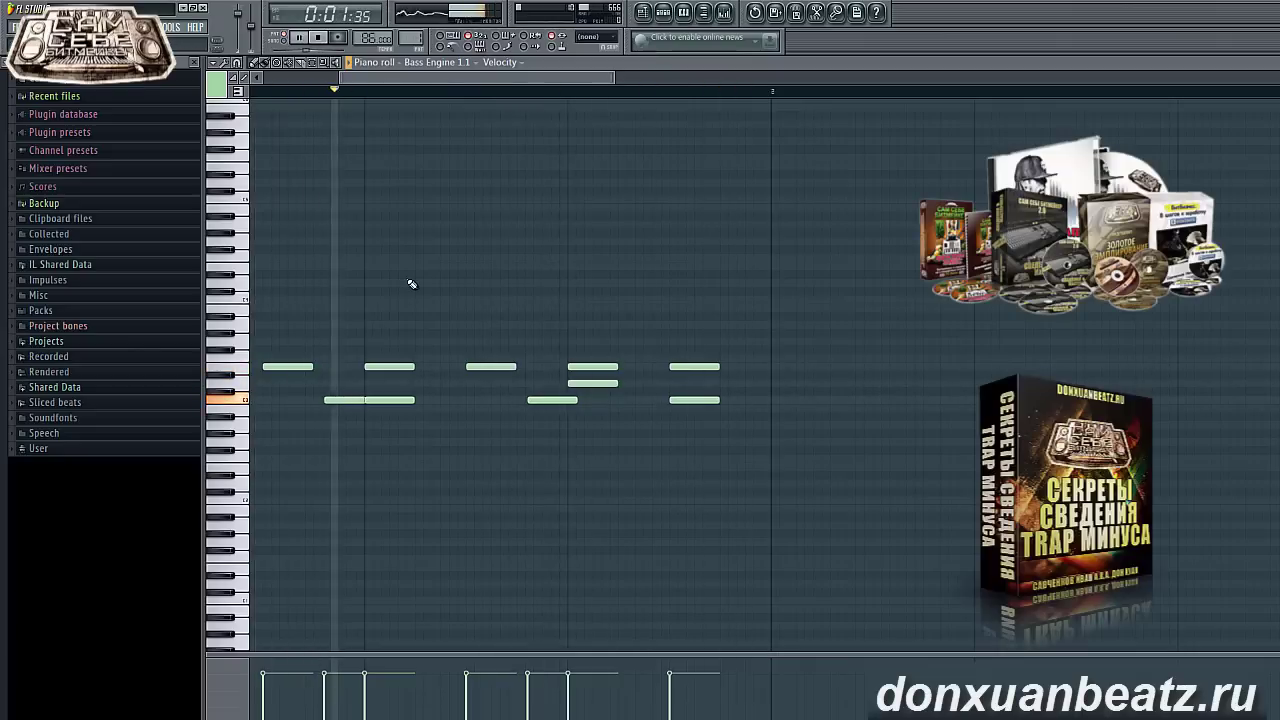
pyautogui.moveTo(333, 400); pyautogui.dragTo(333, 403)
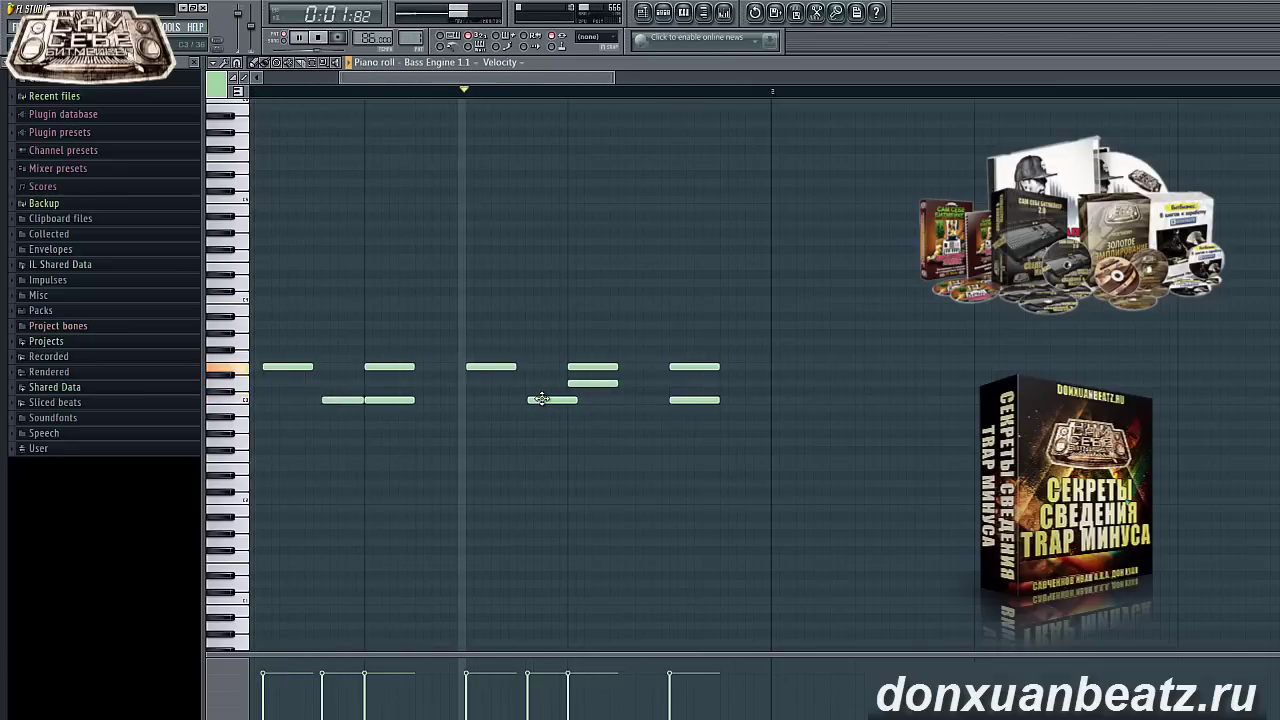
pyautogui.press('space')
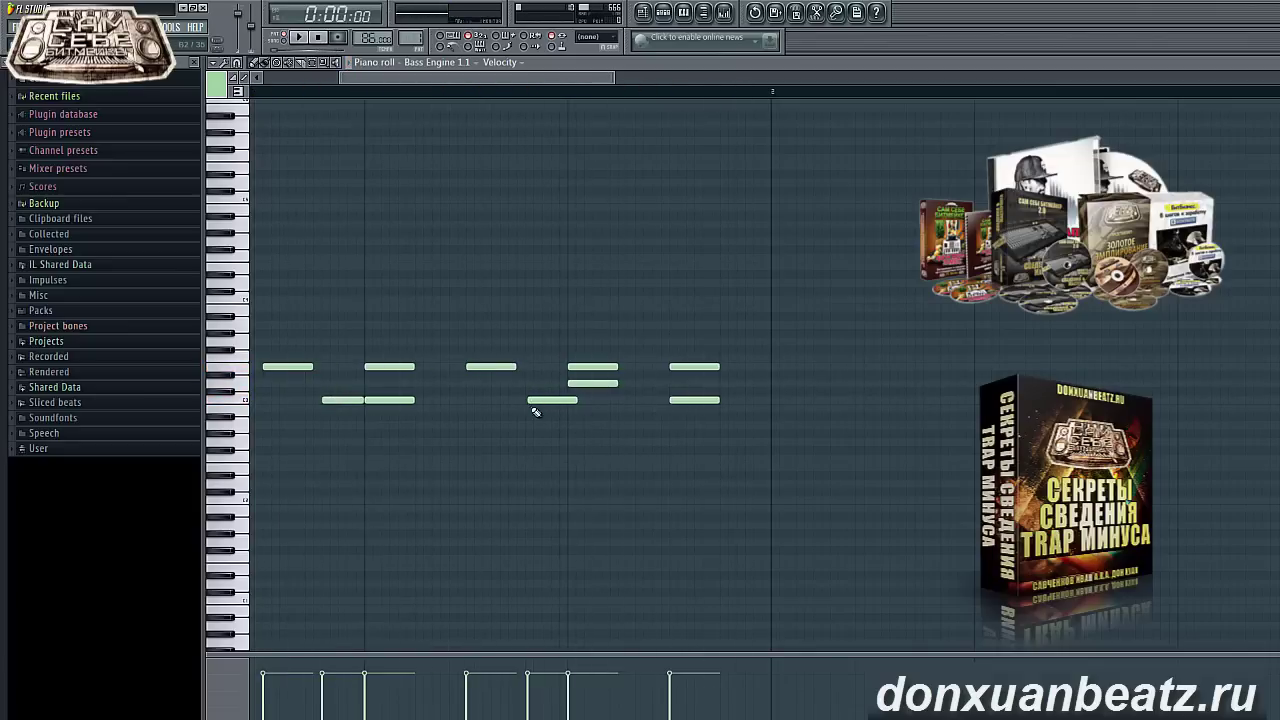
pyautogui.scroll(3, 541, 408)
pyautogui.scroll(-4, 544, 412)
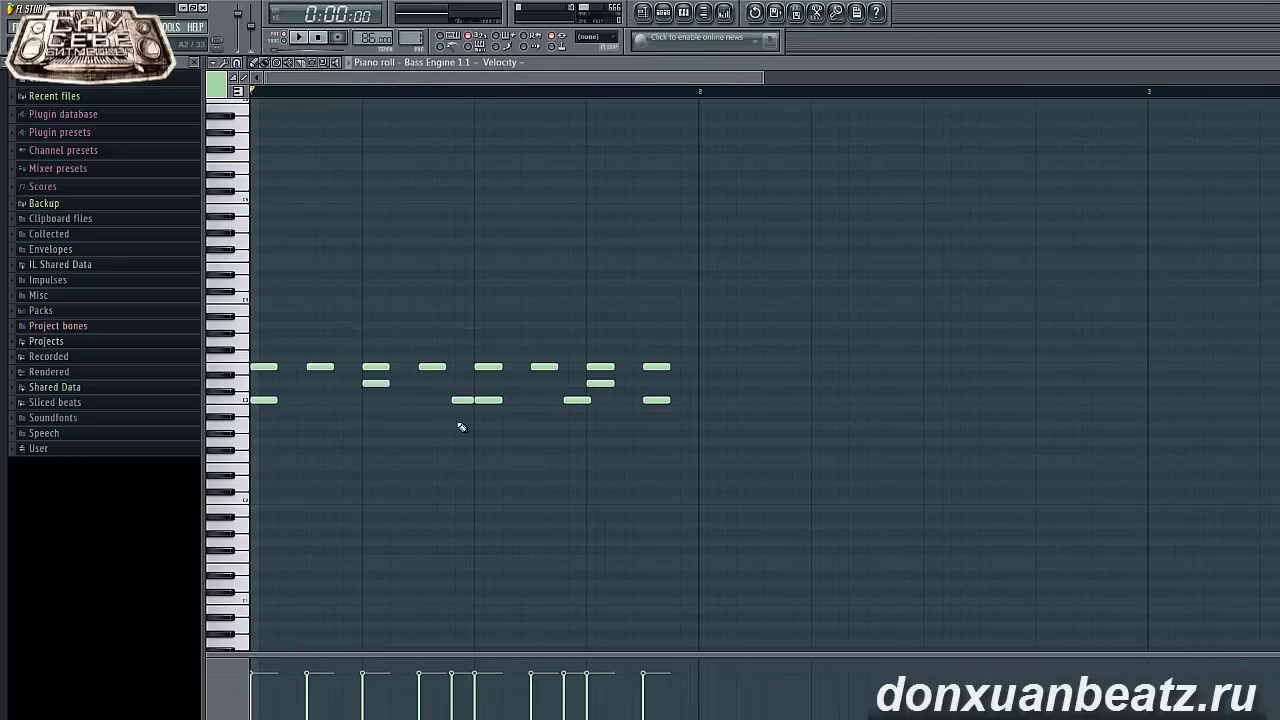
pyautogui.scroll(-1, 557, 353)
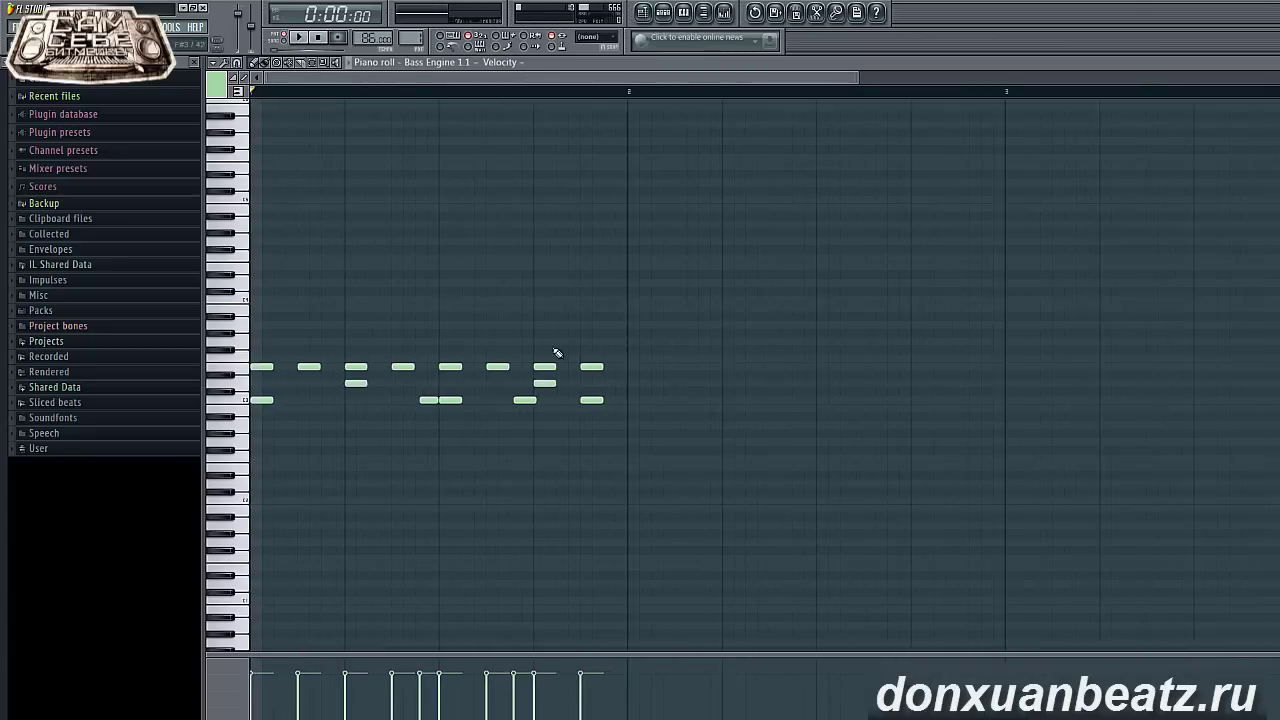